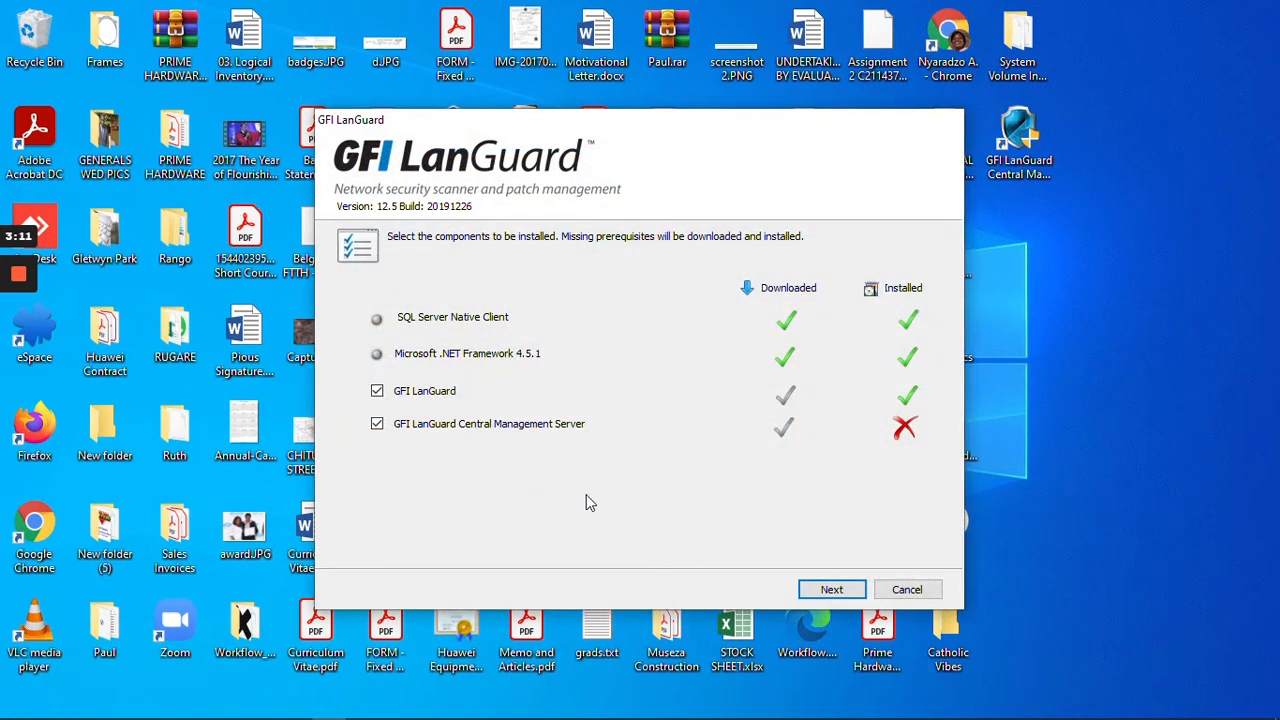
Continue to the database configuration, and check the SQL Server services in SQL Server Configuration Manager
{"action": "left_click", "coordinate": [815, 590]}
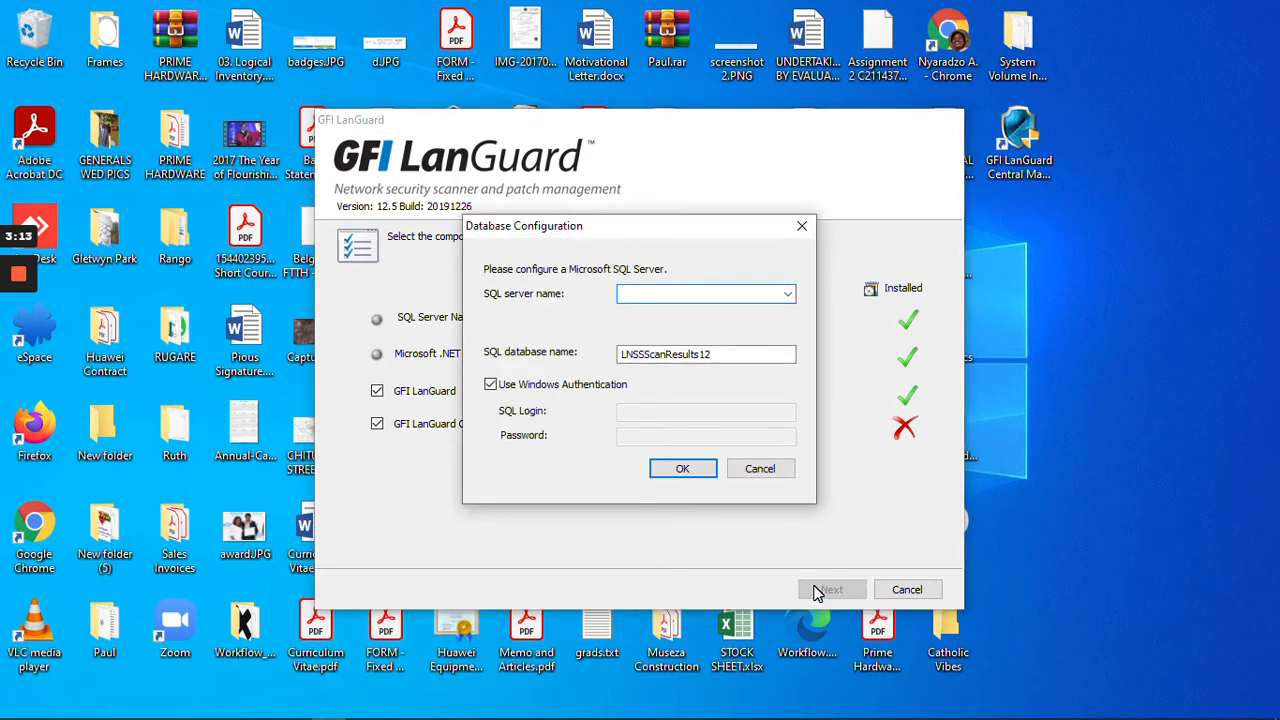
{"action": "mouse_move", "coordinate": [60, 712]}
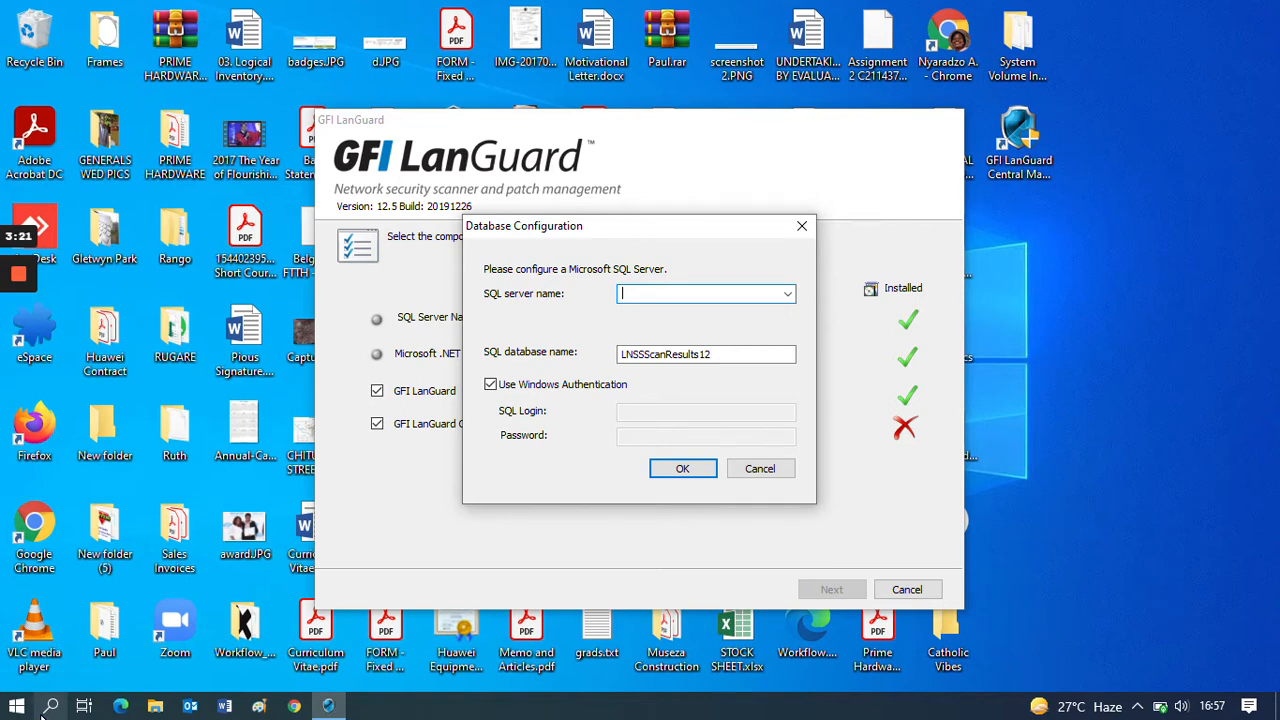
{"action": "left_click", "coordinate": [51, 706]}
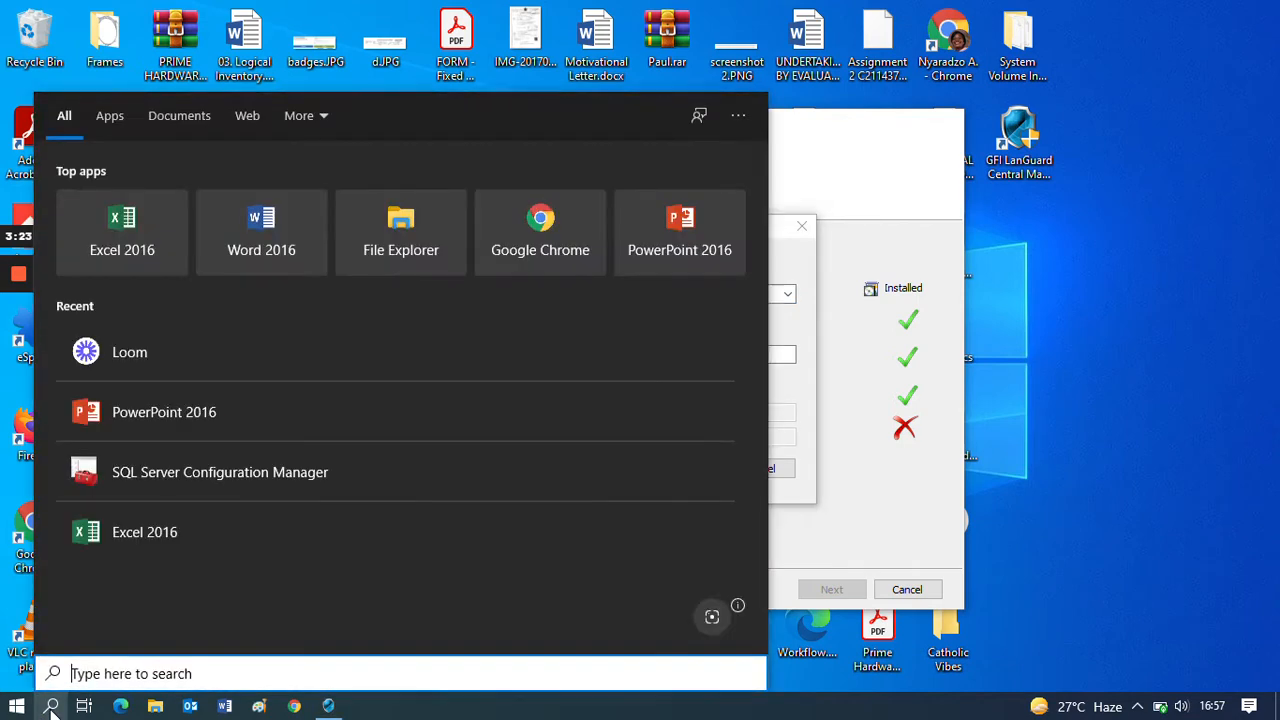
{"action": "type", "text": "s"}
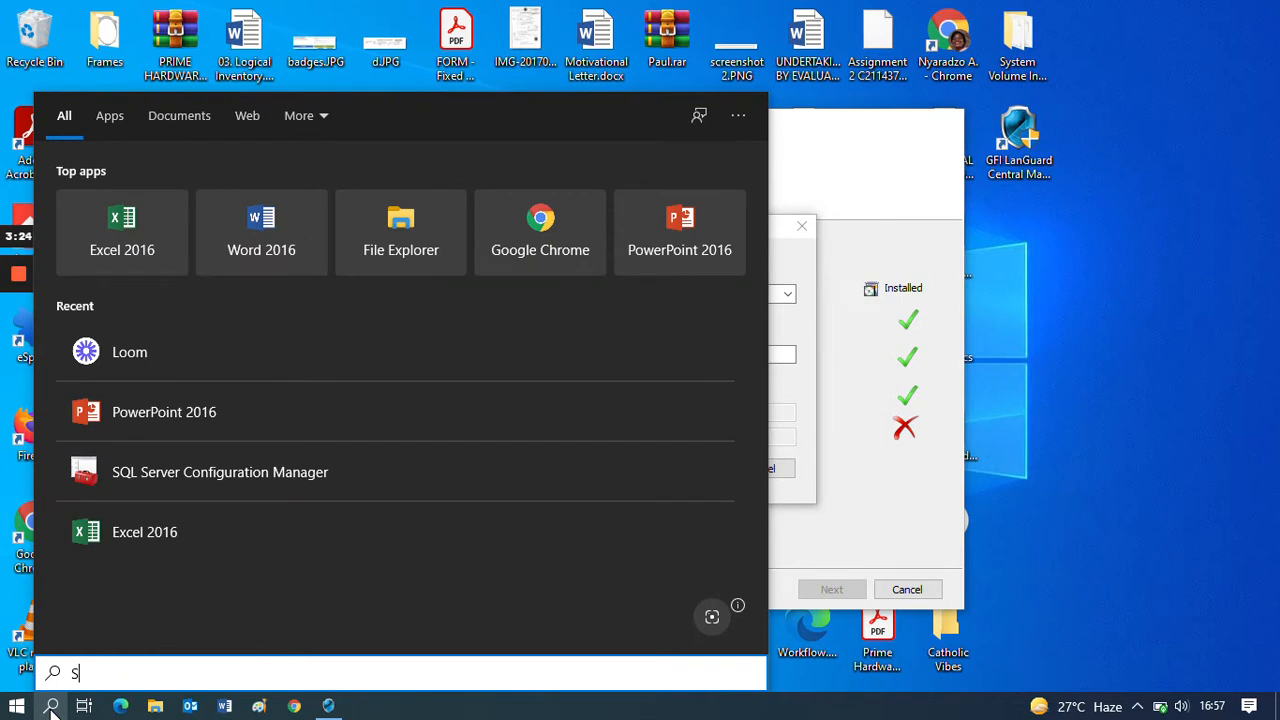
{"action": "type", "text": "ql"}
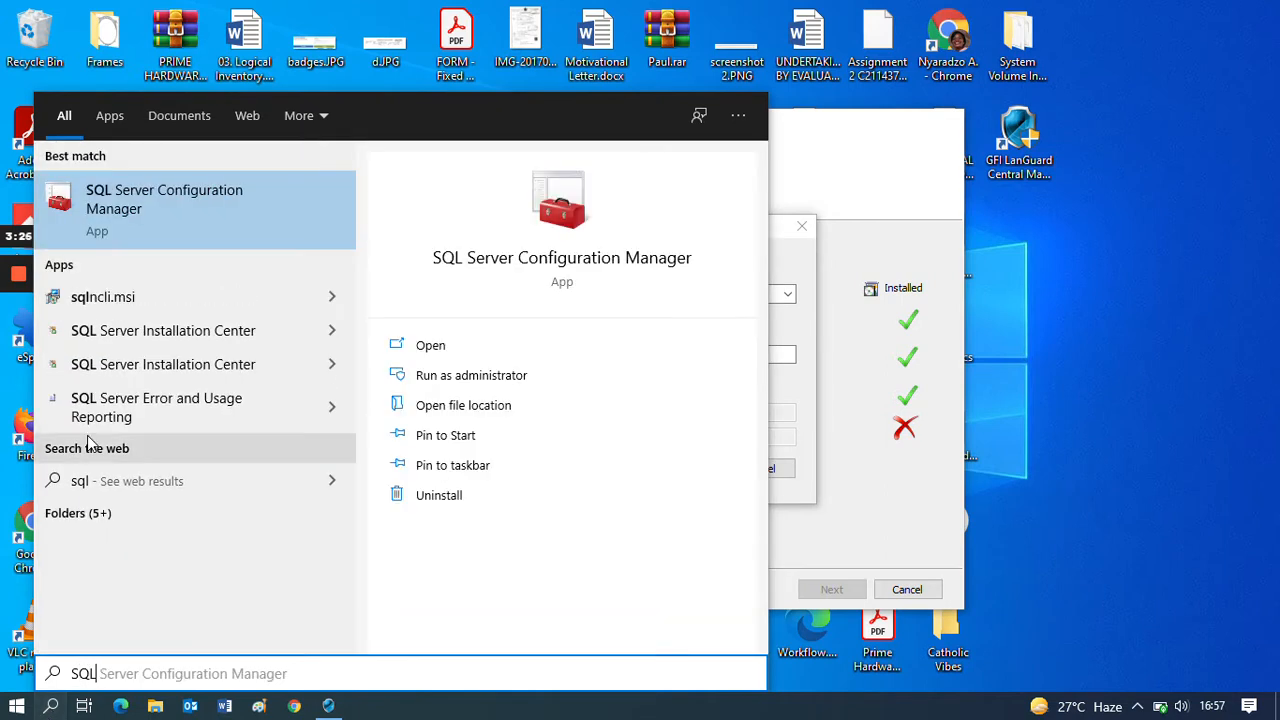
{"action": "left_click", "coordinate": [176, 197]}
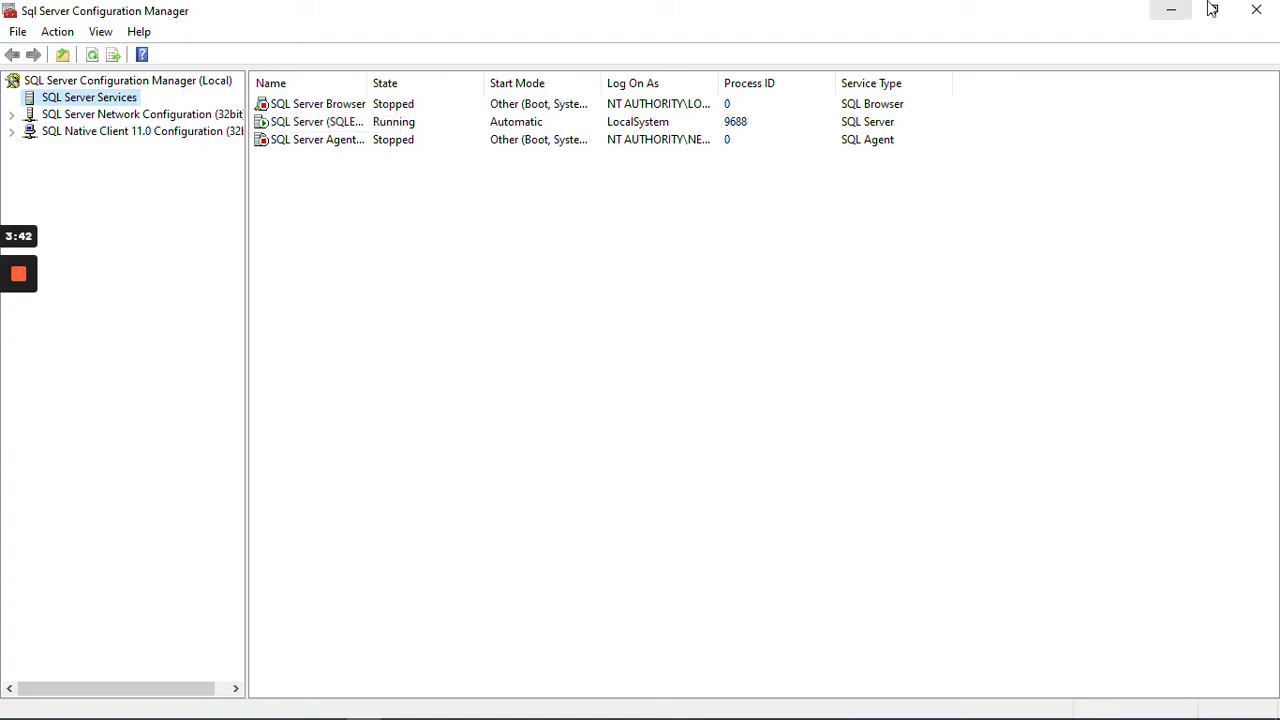
{"action": "left_click", "coordinate": [1254, 11]}
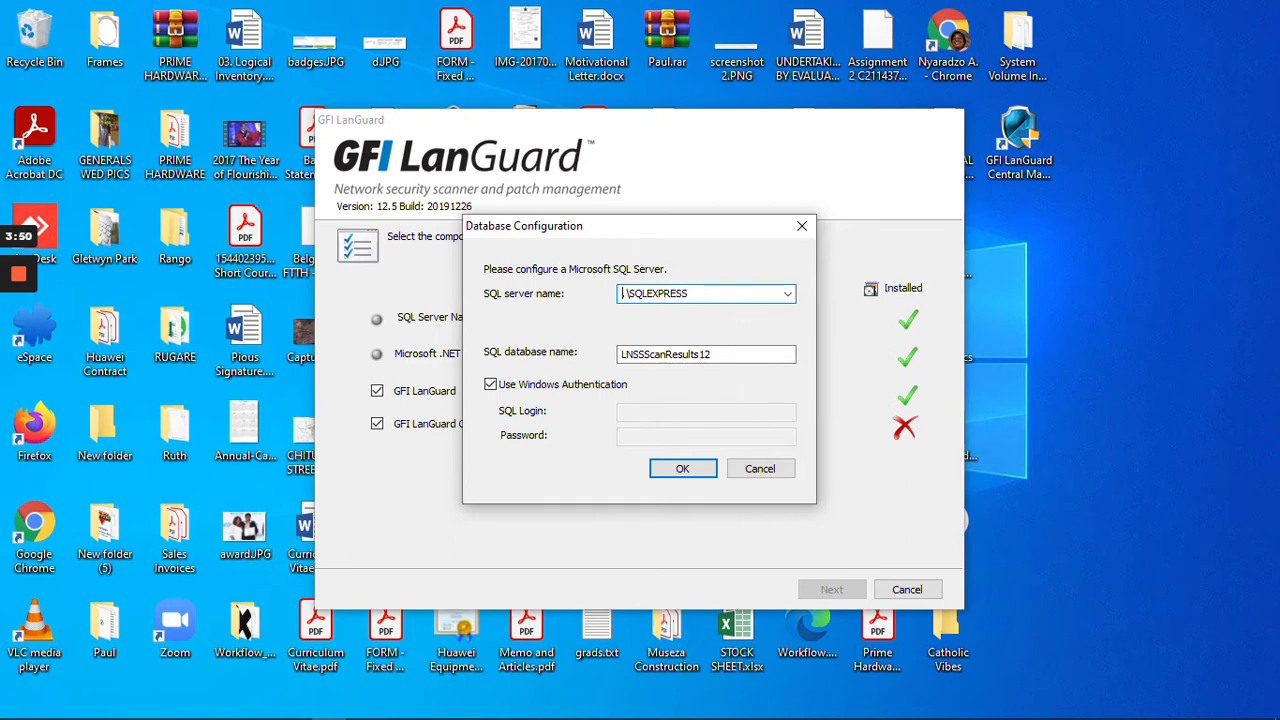
Use .\SQLEXPRESS with database LNSSScanResults12 and Windows Authentication, and advance the Central Management Server setup to its change, repair or remove options
{"action": "left_click", "coordinate": [682, 470]}
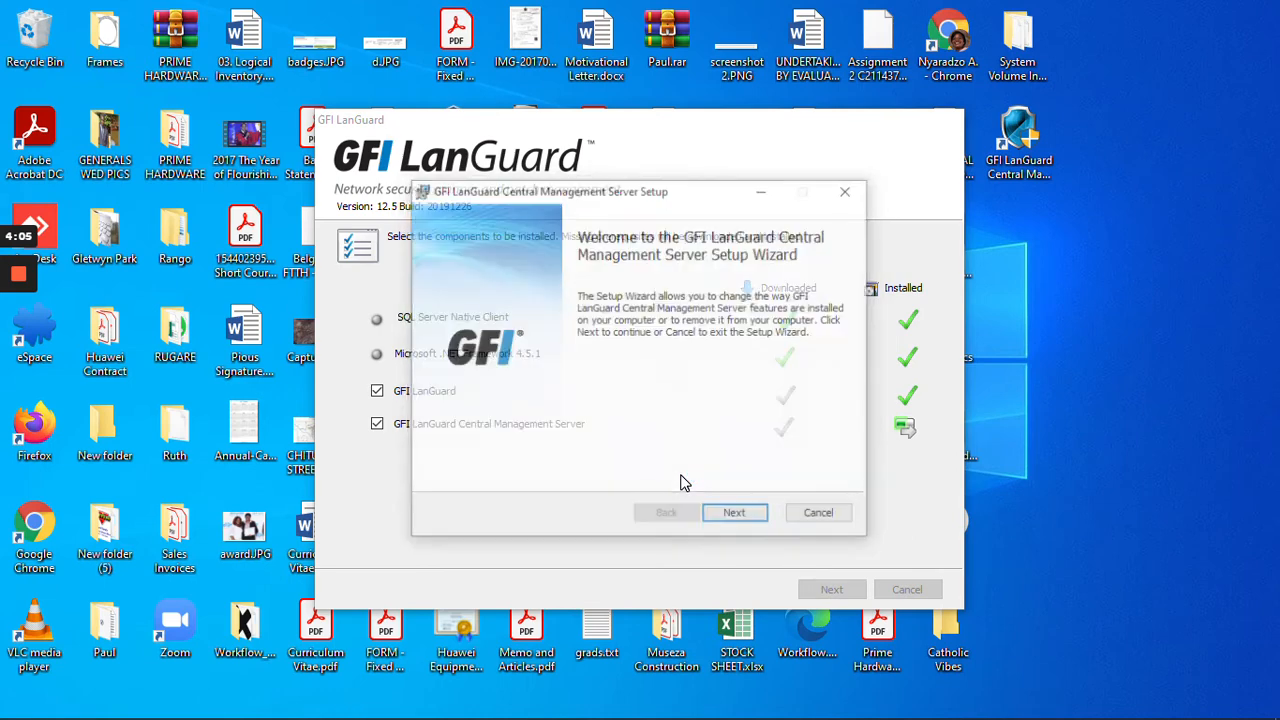
{"action": "left_click", "coordinate": [737, 519]}
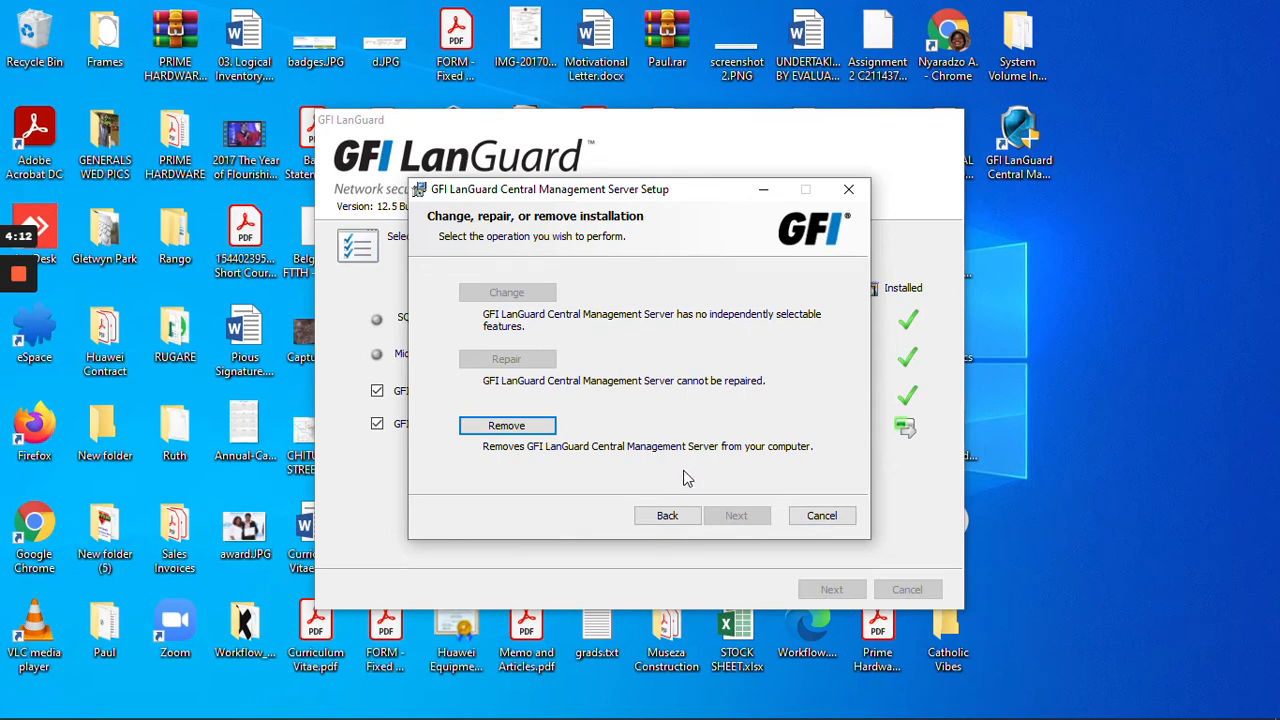
{"action": "left_click", "coordinate": [493, 428]}
{"action": "left_click_drag", "start_coordinate": [716, 189], "coordinate": [698, 222]}
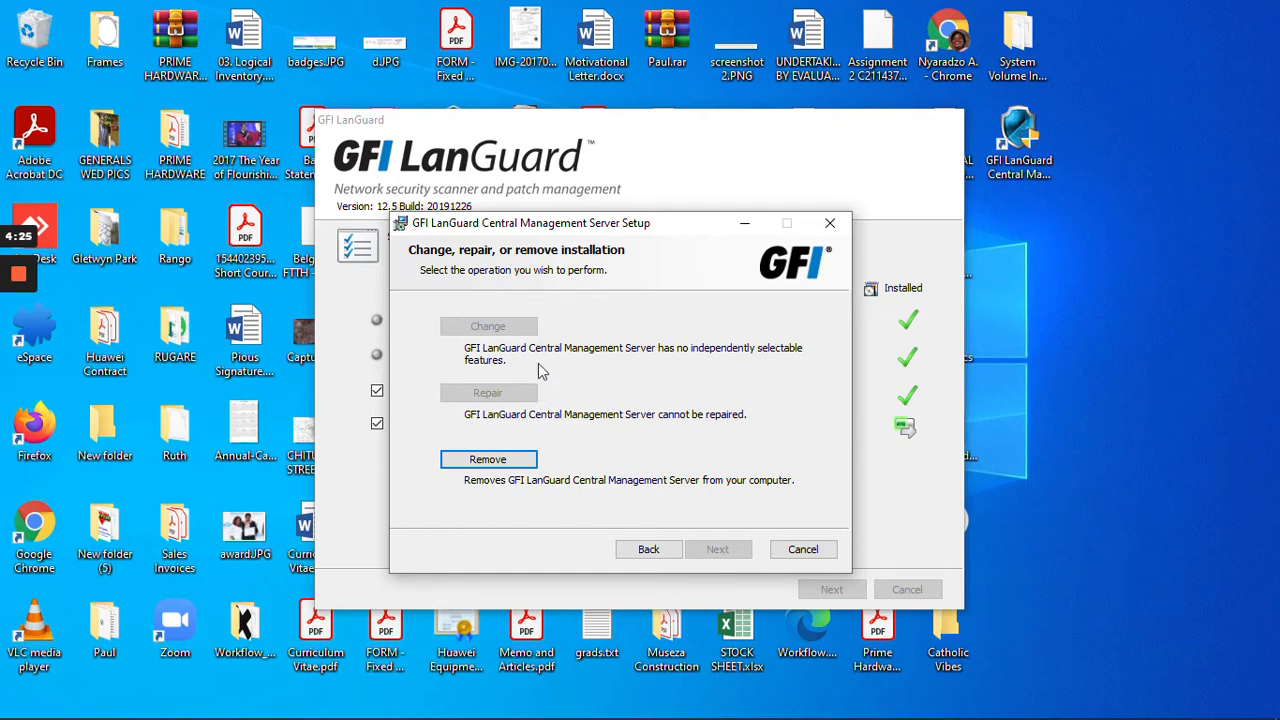
{"action": "left_click_drag", "start_coordinate": [668, 233], "coordinate": [561, 341]}
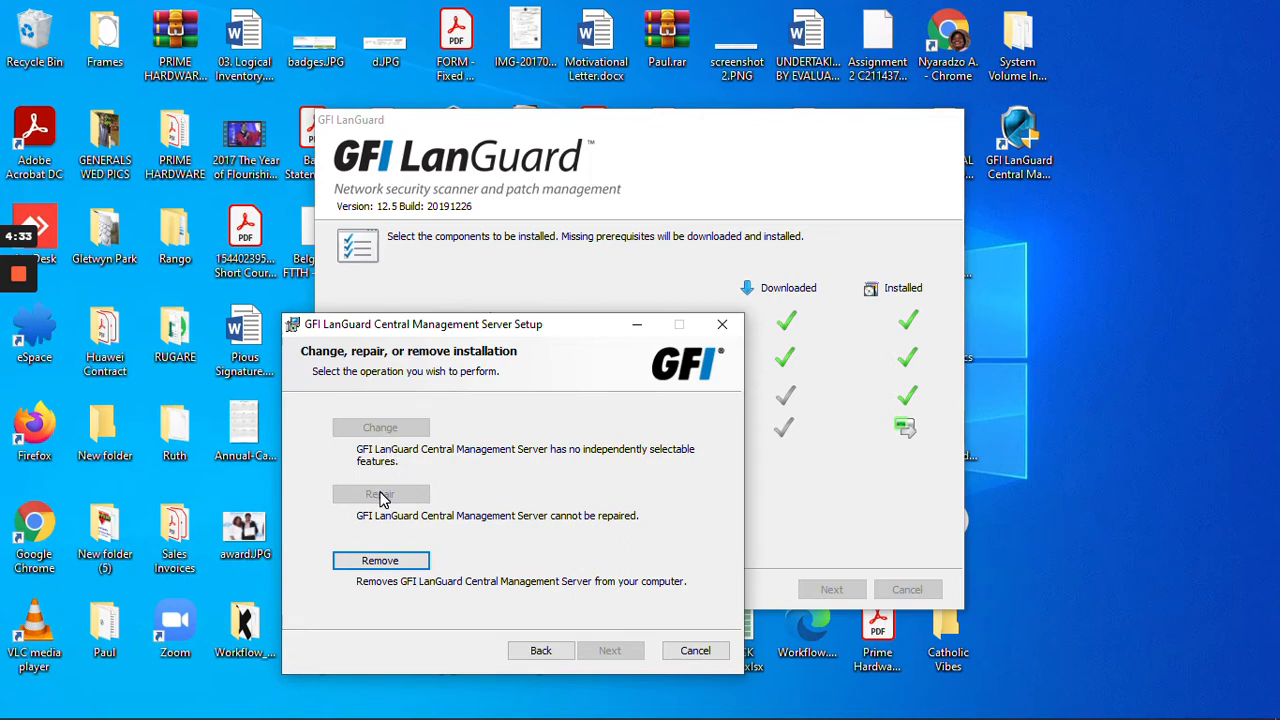
{"action": "left_click", "coordinate": [678, 652]}
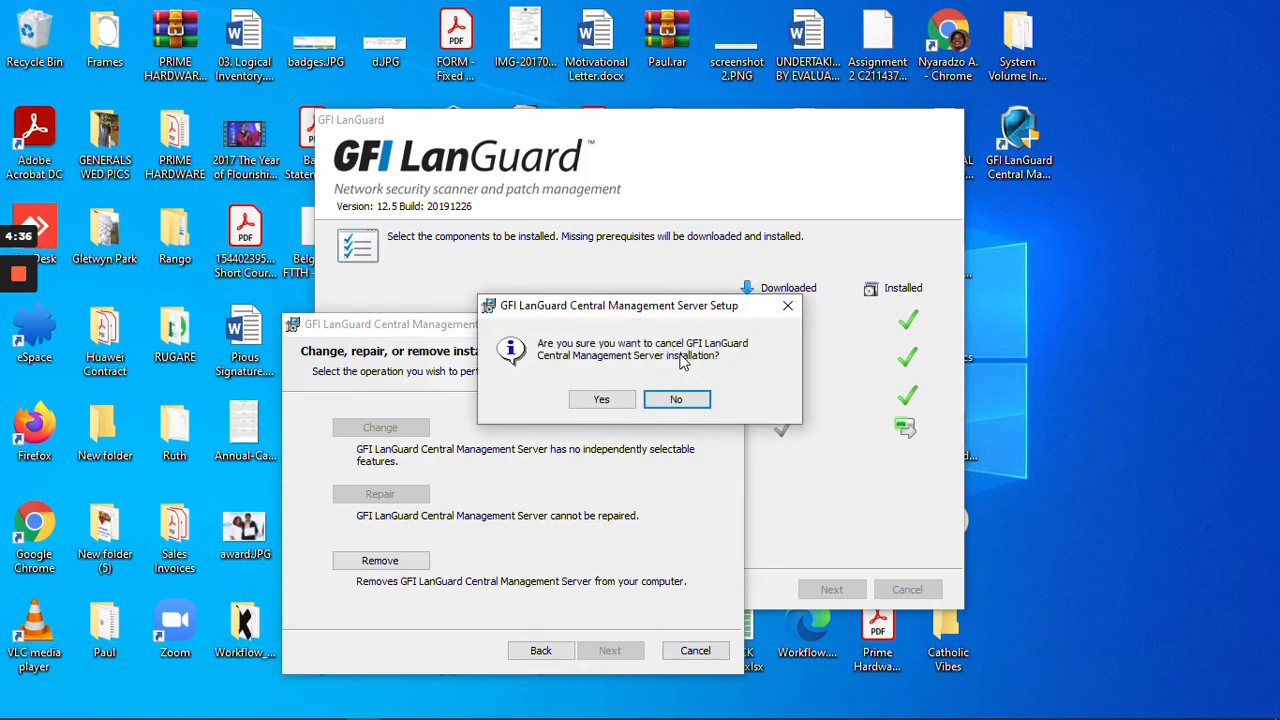
{"action": "left_click_drag", "start_coordinate": [646, 303], "coordinate": [580, 392]}
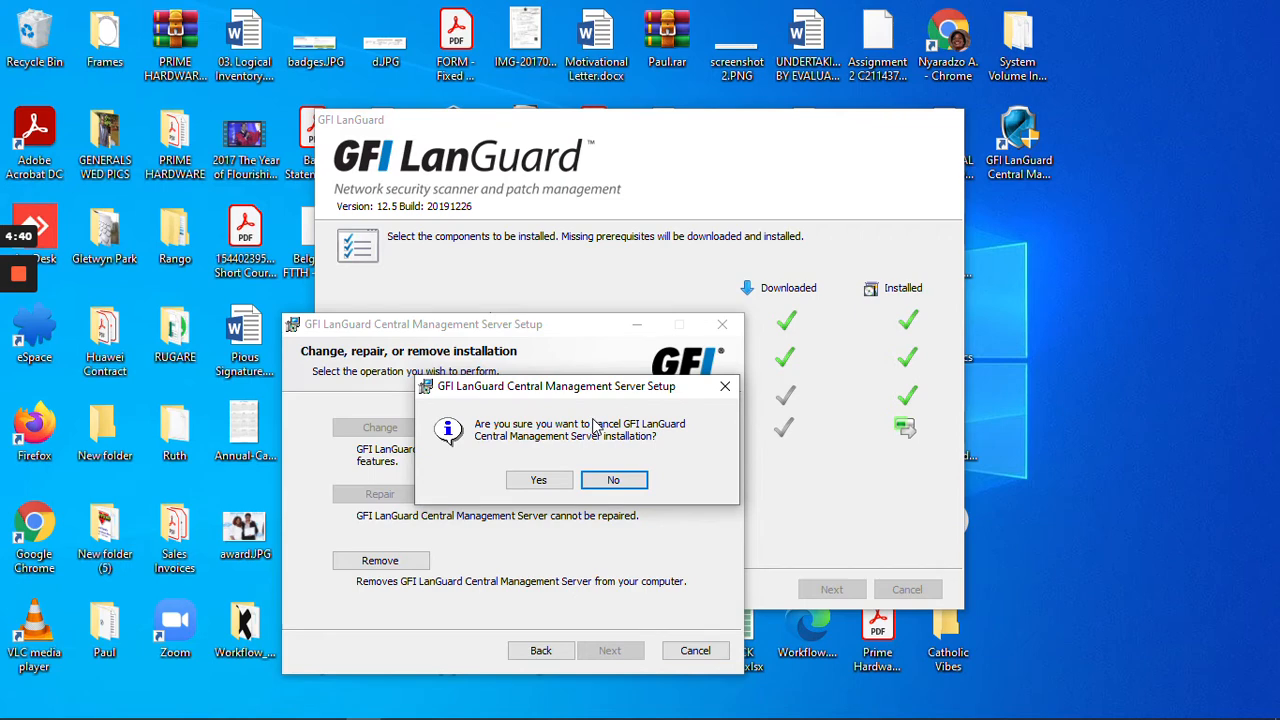
{"action": "left_click", "coordinate": [612, 481]}
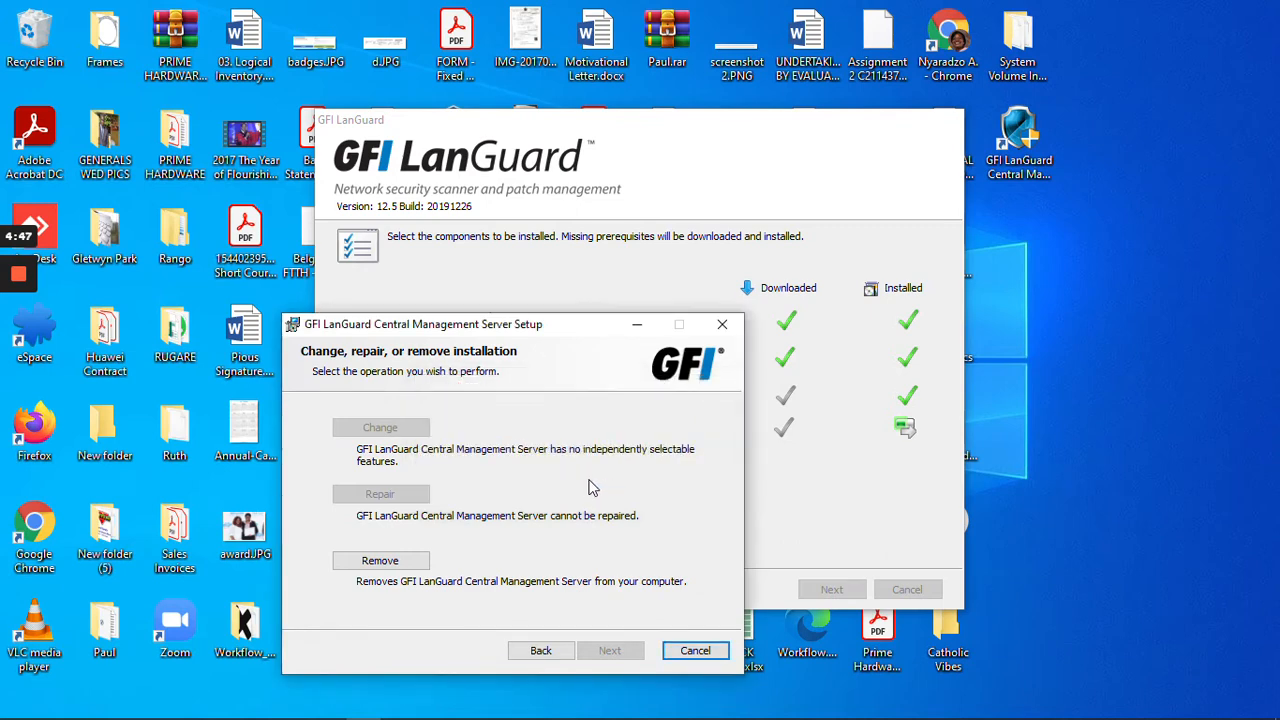
{"action": "left_click", "coordinate": [741, 325]}
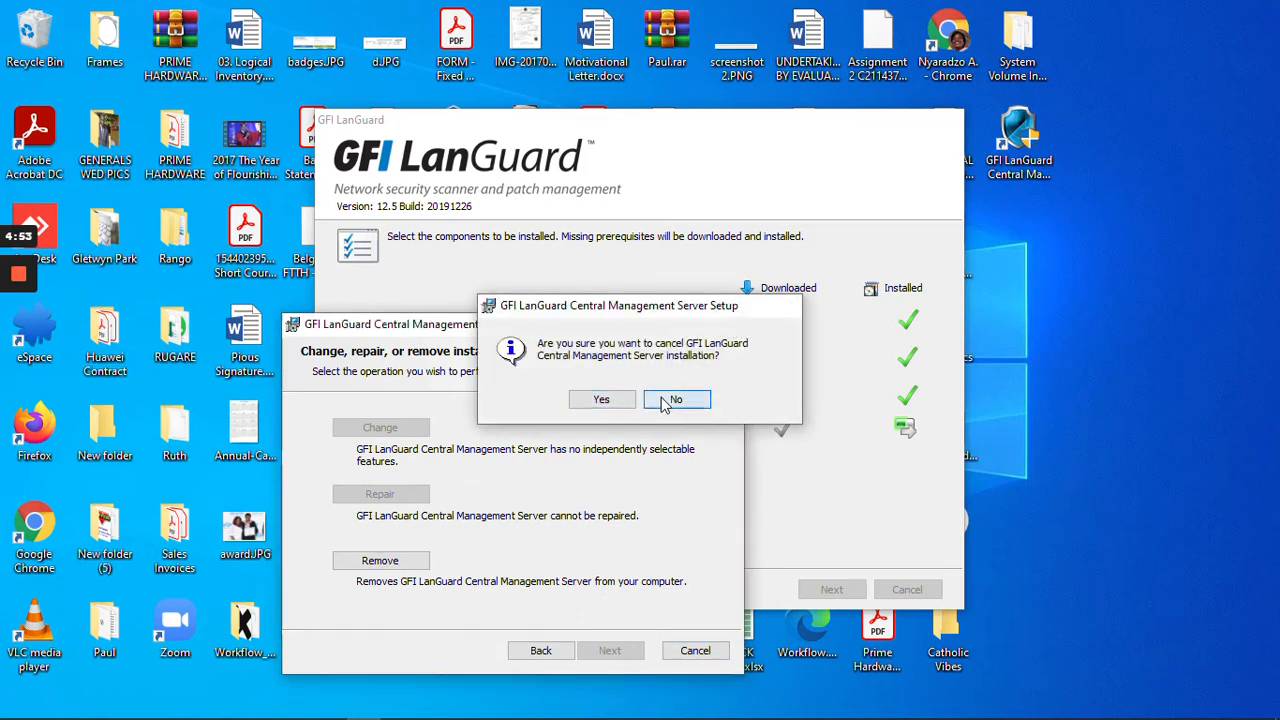
{"action": "left_click", "coordinate": [679, 396]}
{"action": "left_click", "coordinate": [720, 327]}
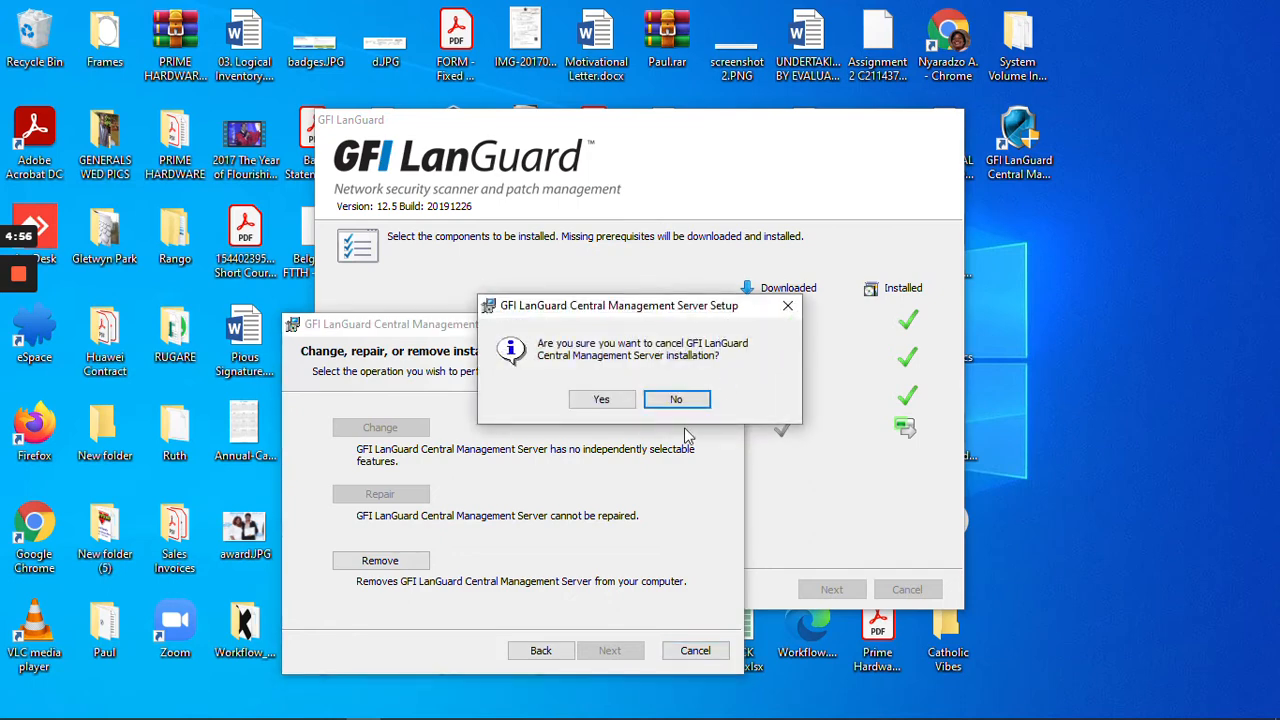
{"action": "left_click", "coordinate": [676, 401]}
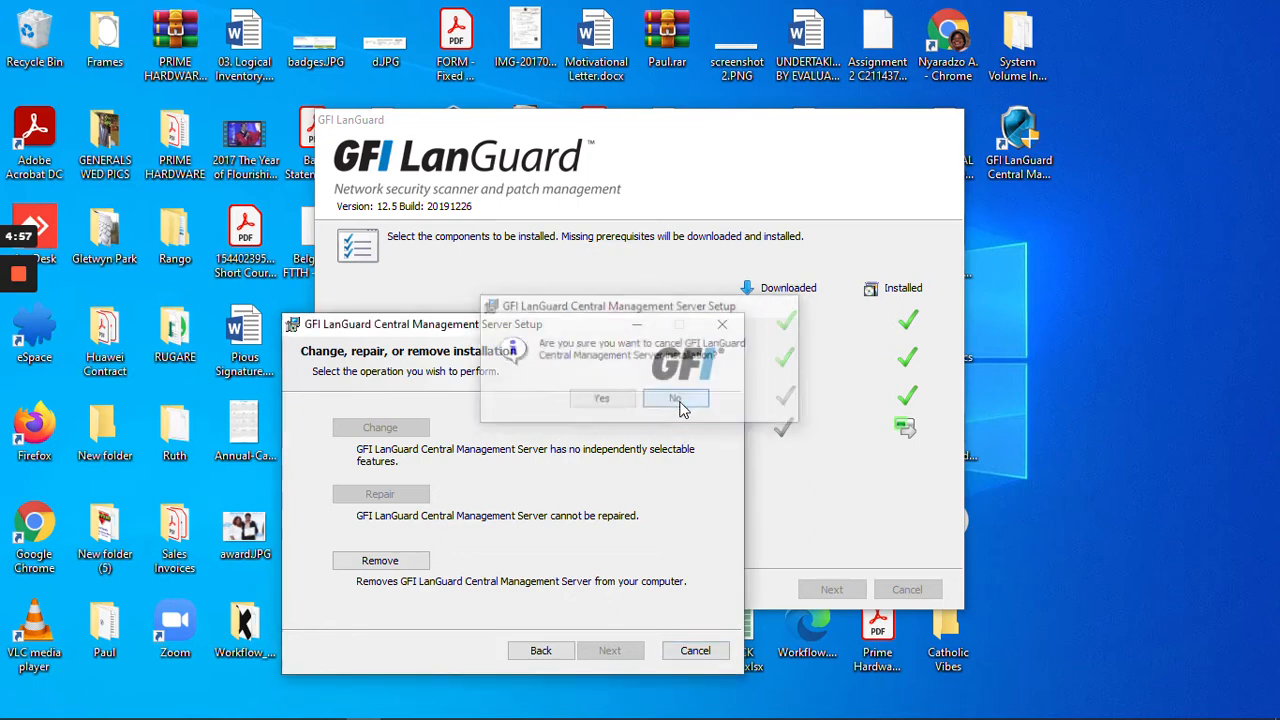
{"action": "left_click", "coordinate": [697, 651]}
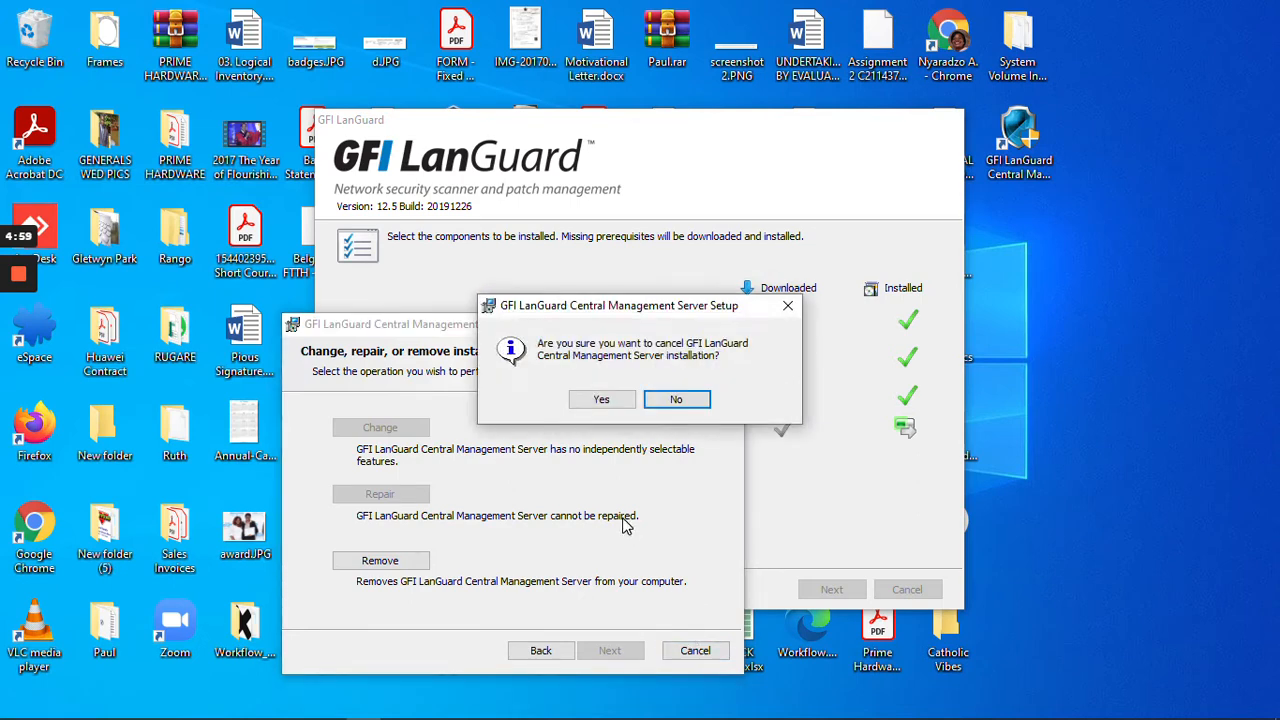
{"action": "left_click", "coordinate": [788, 305]}
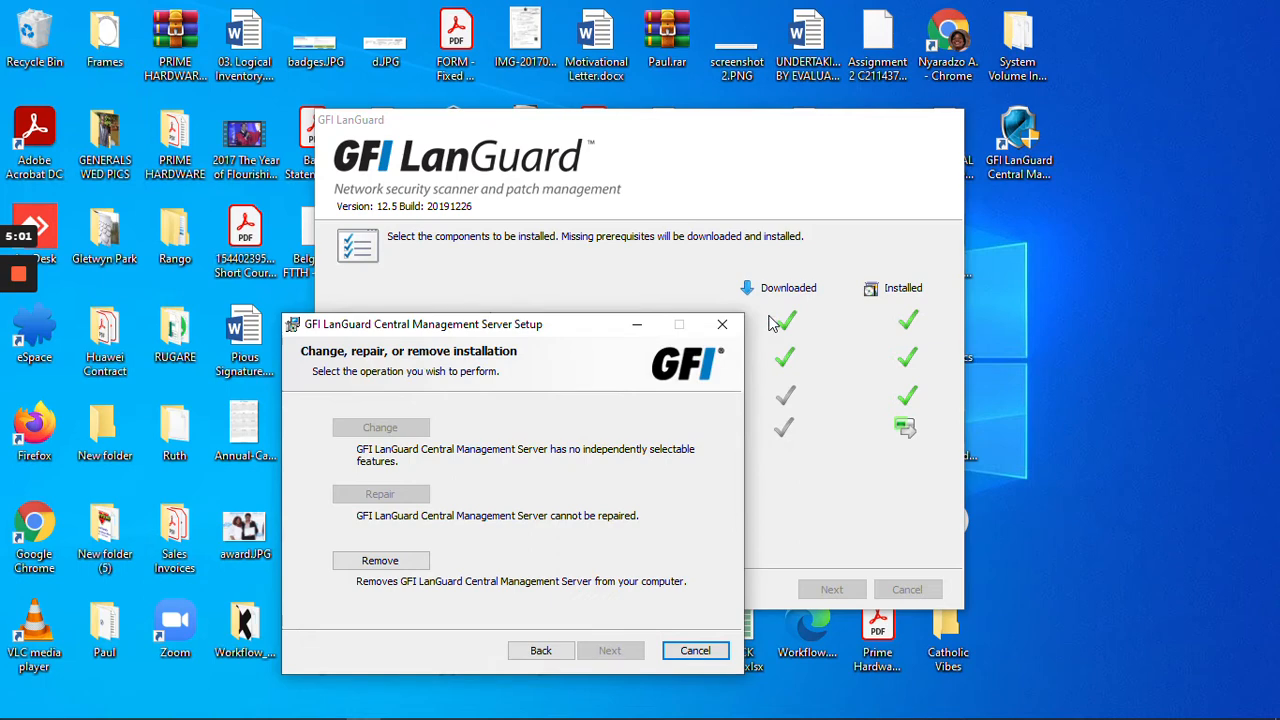
Cancel the GFI LanGuard Central Management Server setup and close its wizard
{"action": "left_click", "coordinate": [519, 657]}
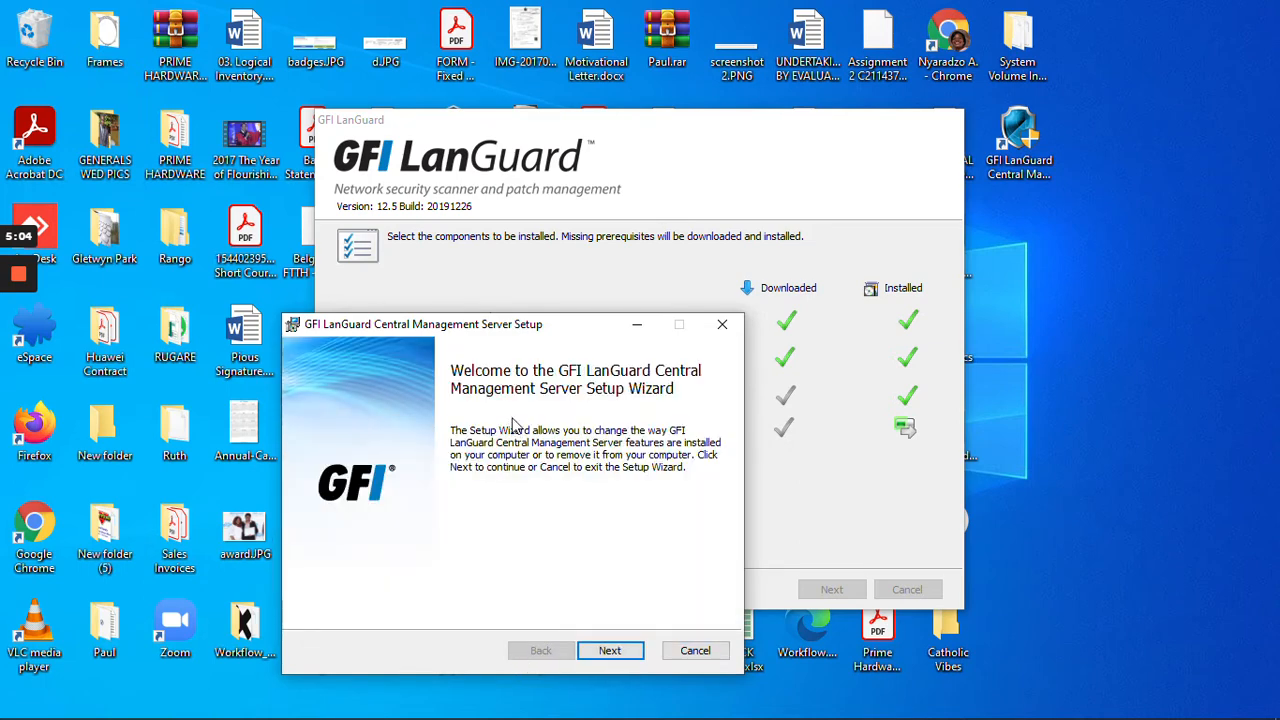
{"action": "left_click_drag", "start_coordinate": [496, 334], "coordinate": [498, 383]}
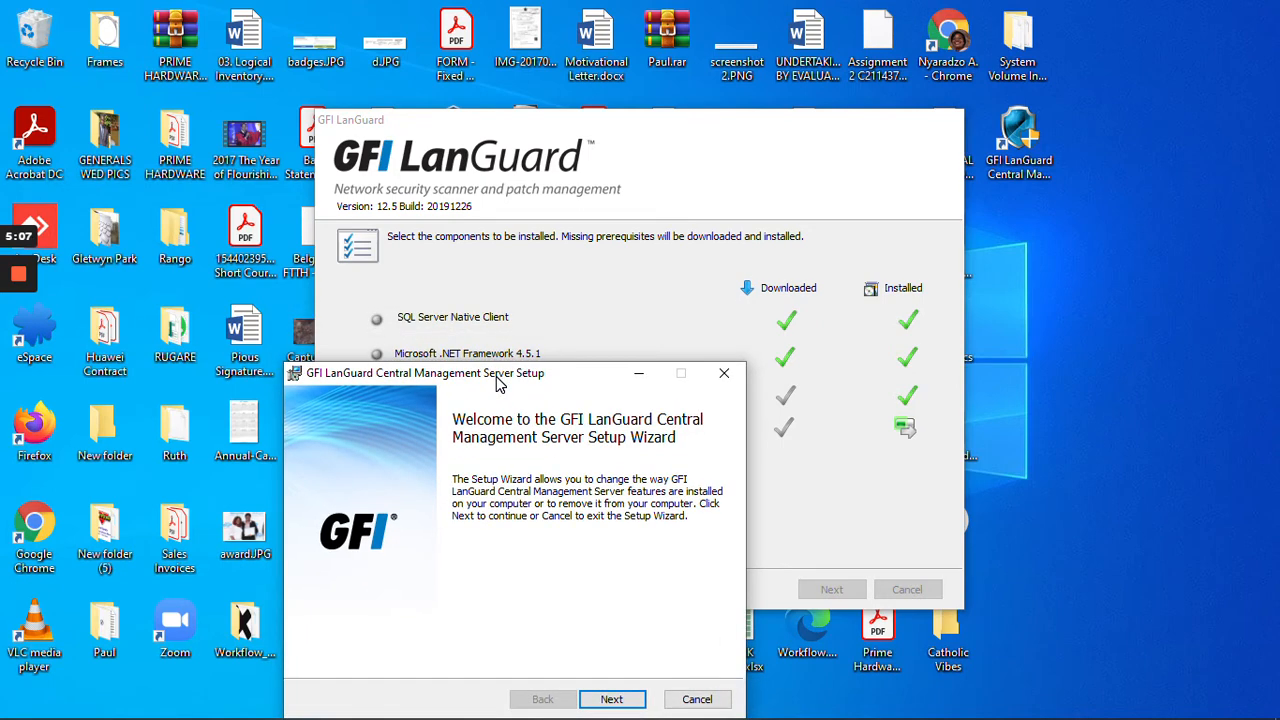
{"action": "left_click", "coordinate": [726, 373]}
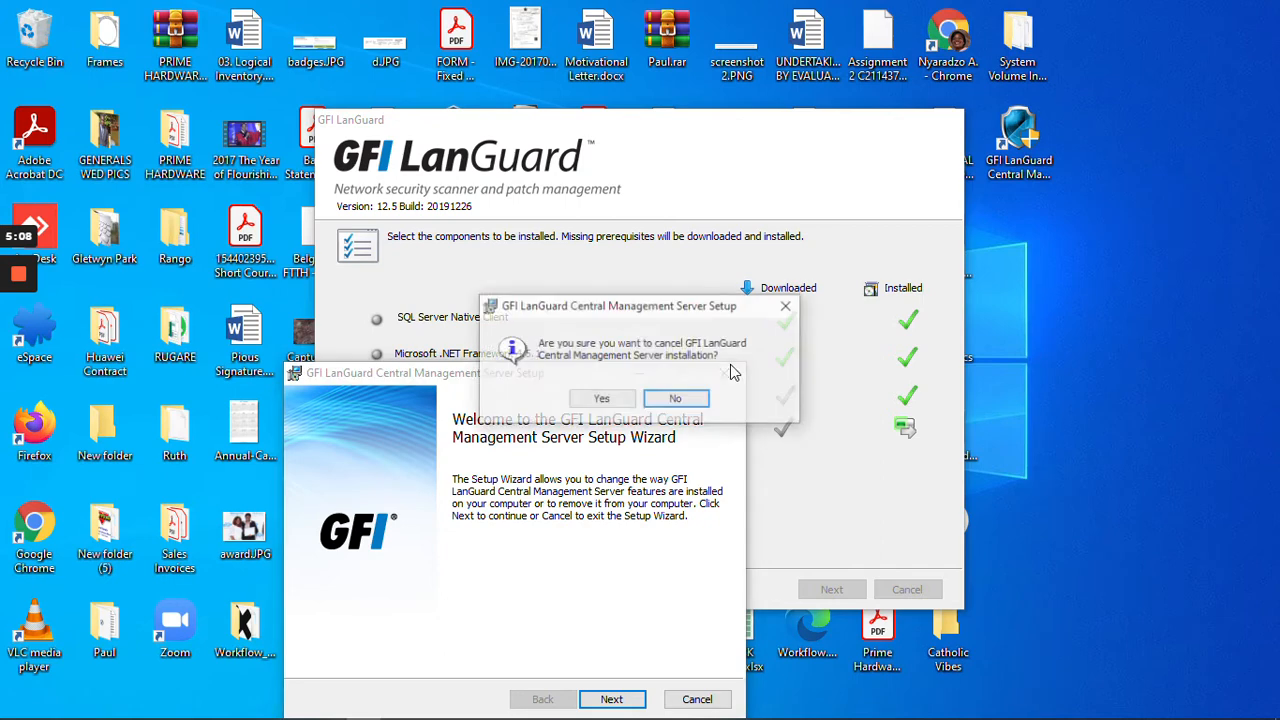
{"action": "left_click", "coordinate": [603, 400]}
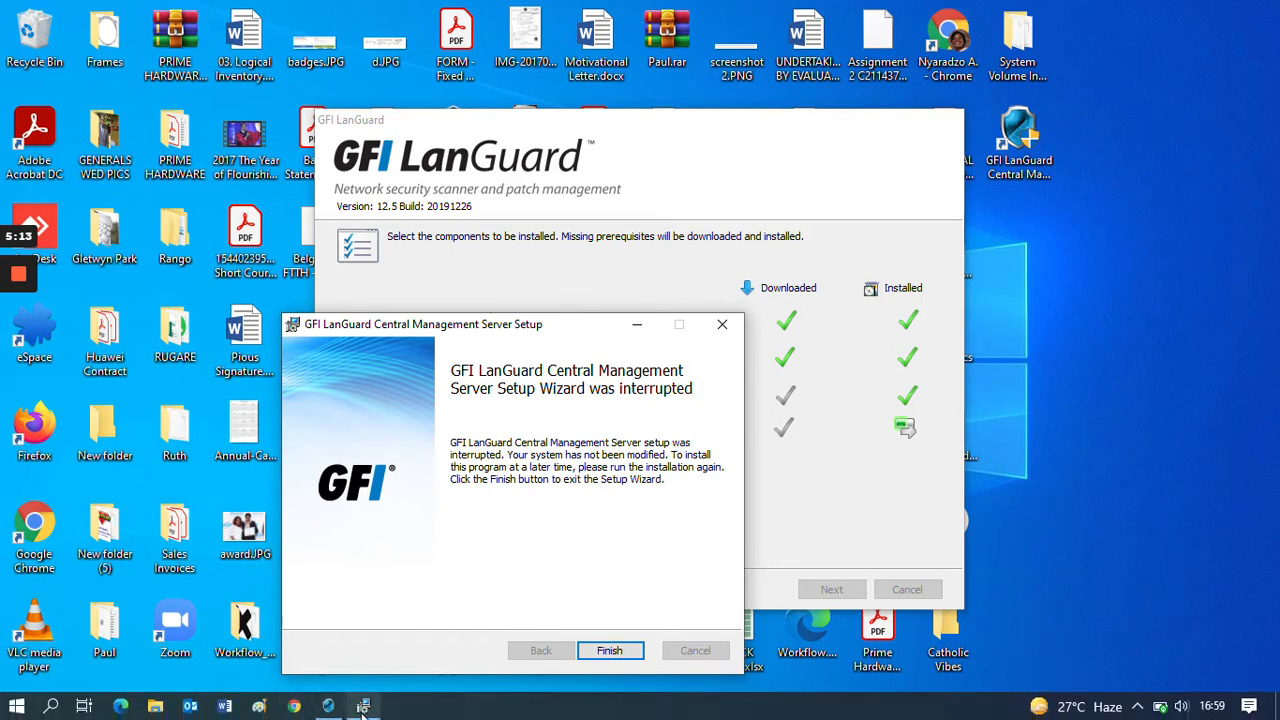
{"action": "right_click", "coordinate": [363, 707]}
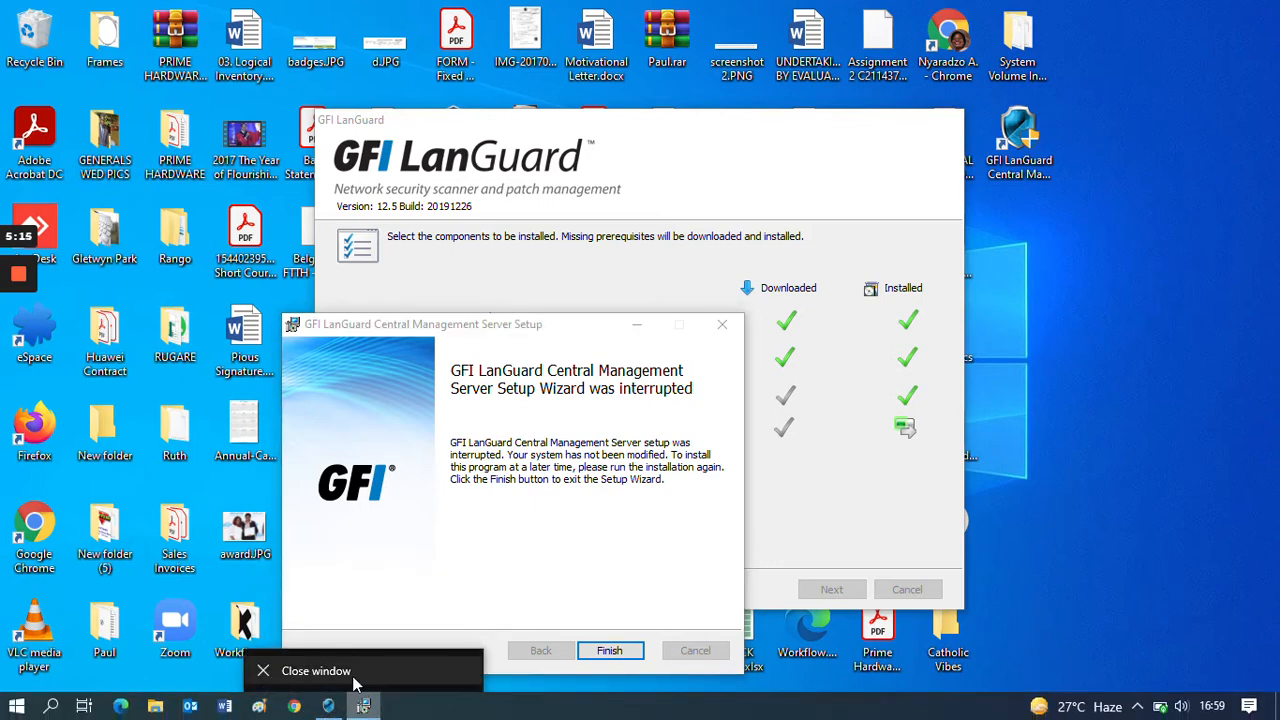
{"action": "left_click", "coordinate": [352, 678]}
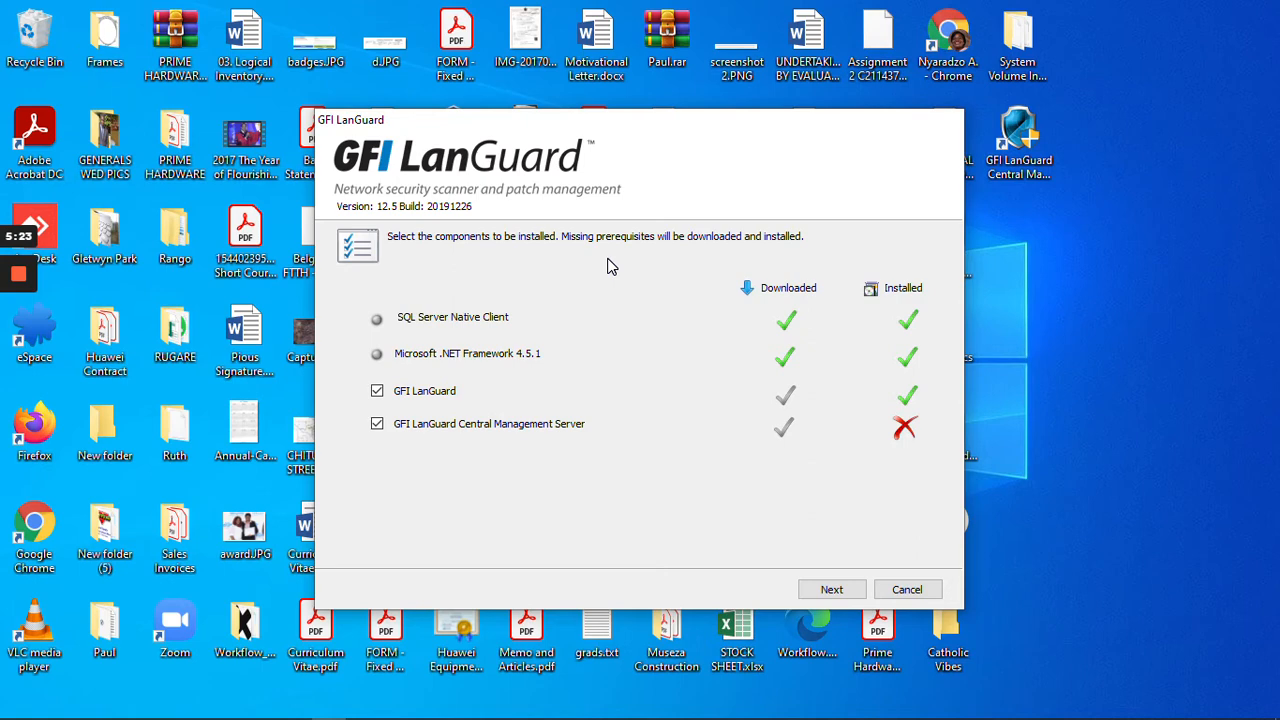
Search the computer for GFI to launch GFI LanGuard, and bring the installer's component selection window to the front
{"action": "left_click", "coordinate": [53, 711]}
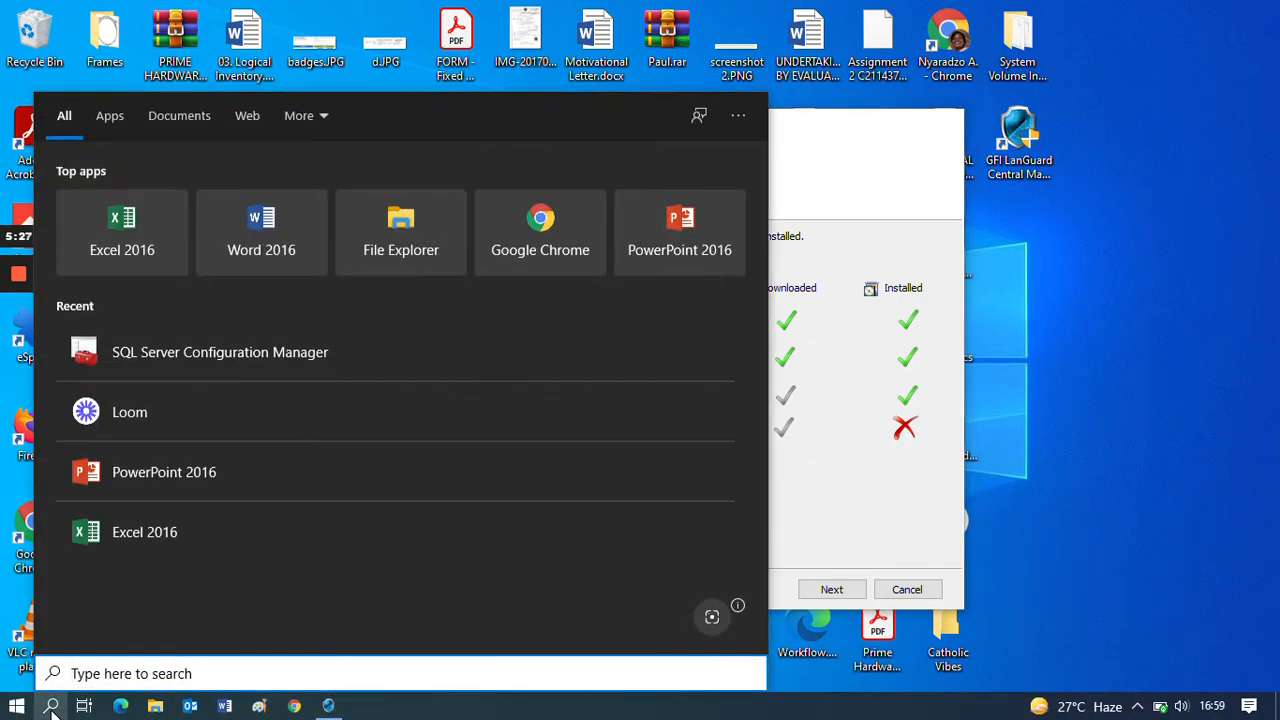
{"action": "type", "text": "L"}
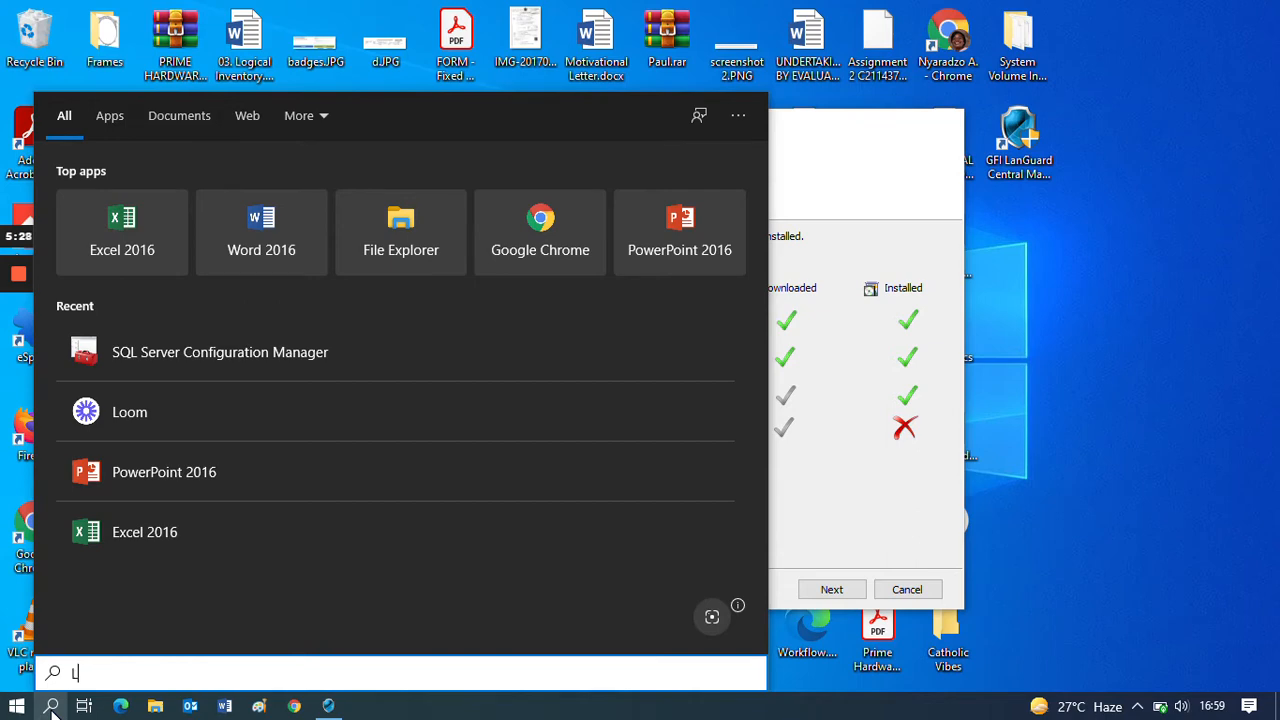
{"action": "type", "text": "n"}
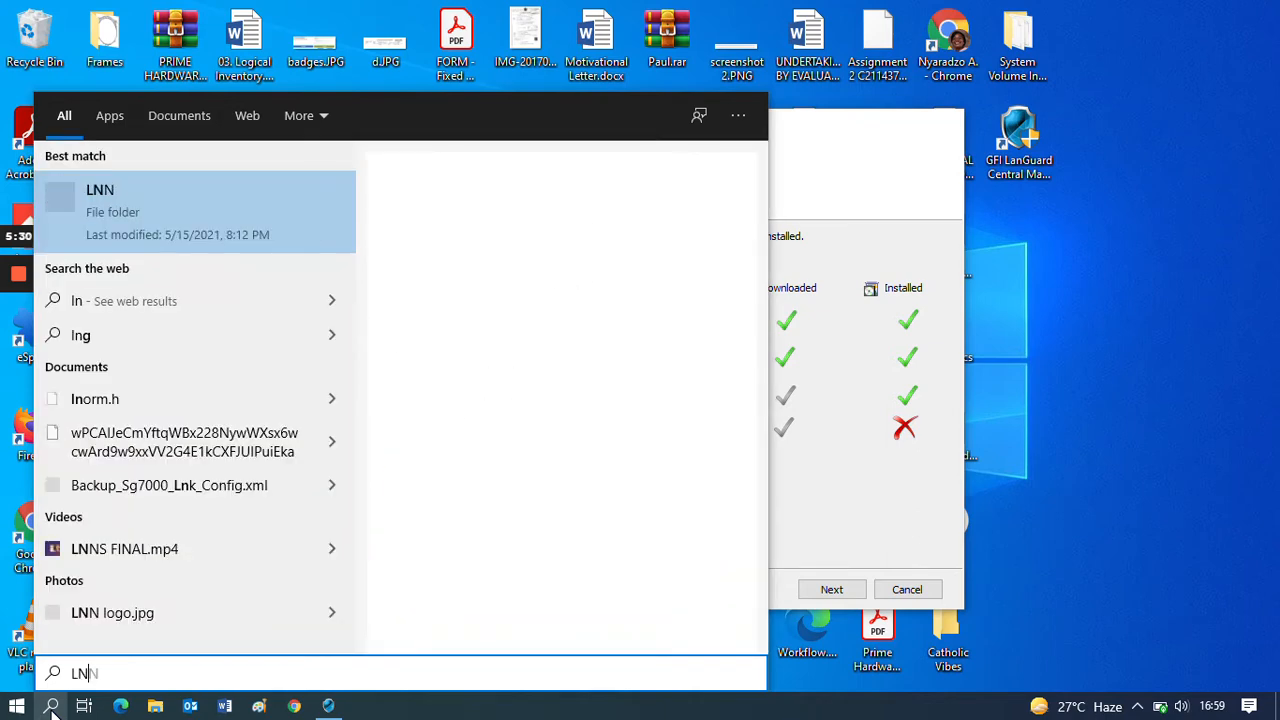
{"action": "key", "text": "BackSpace"}
{"action": "type", "text": "GF"}
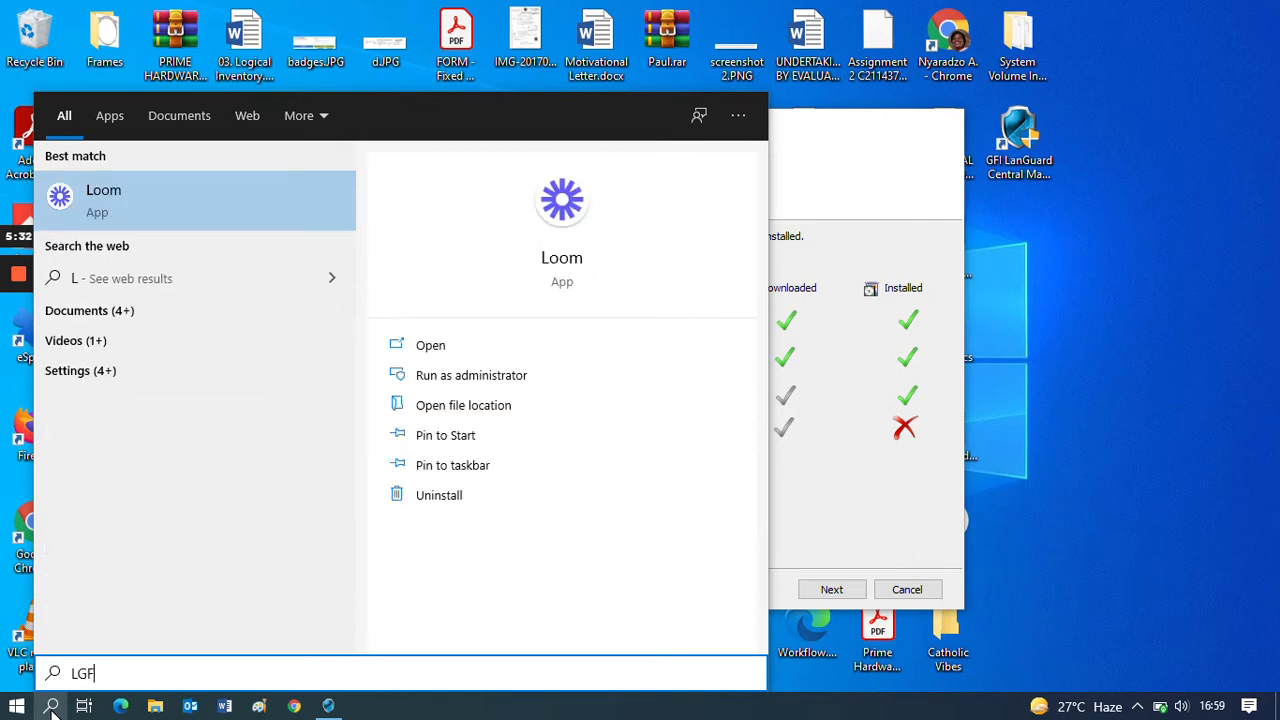
{"action": "type", "text": "I"}
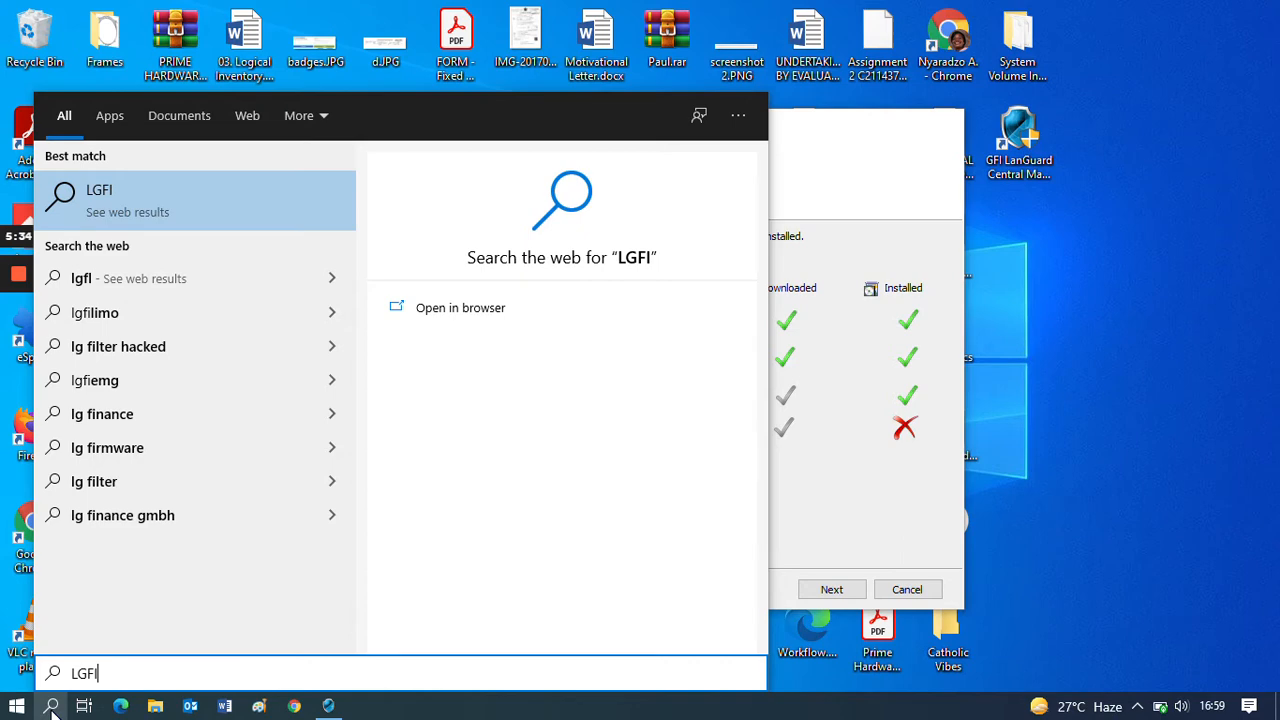
{"action": "key", "text": "BackSpace"}
{"action": "key", "text": "BackSpace"}
{"action": "key", "text": "BackSpace"}
{"action": "key", "text": "BackSpace"}
{"action": "type", "text": "G"}
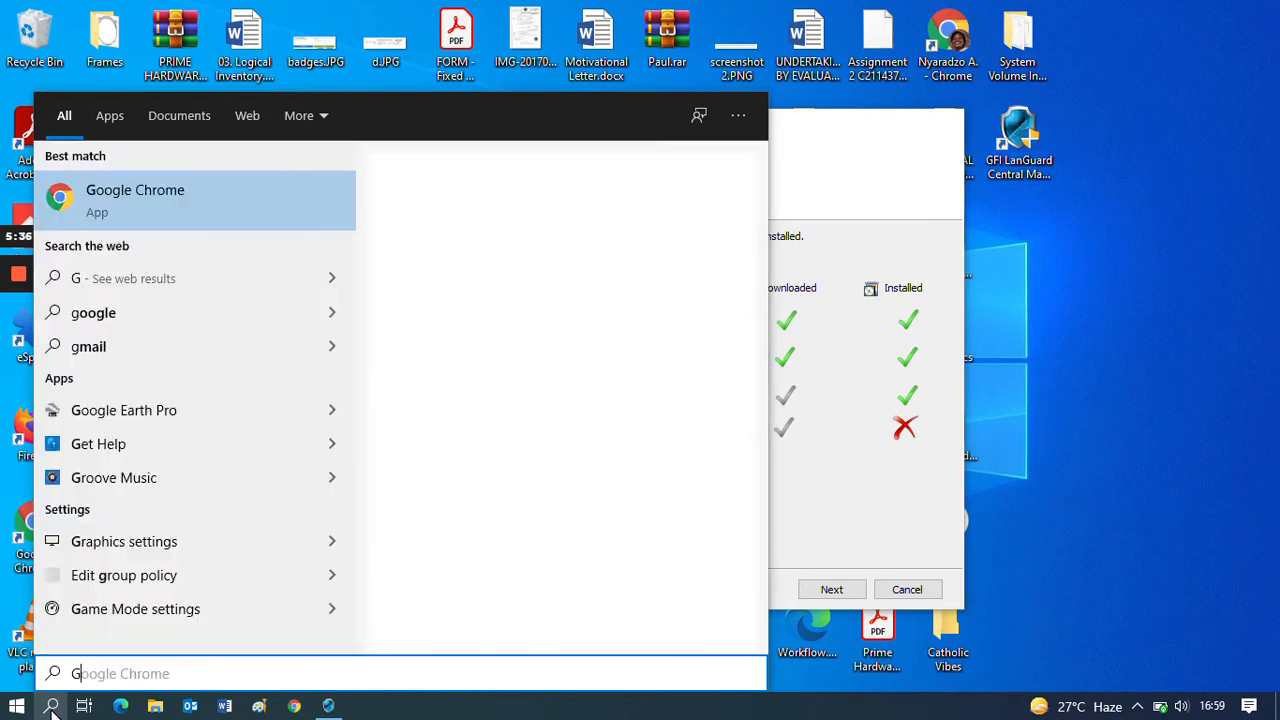
{"action": "type", "text": "FI"}
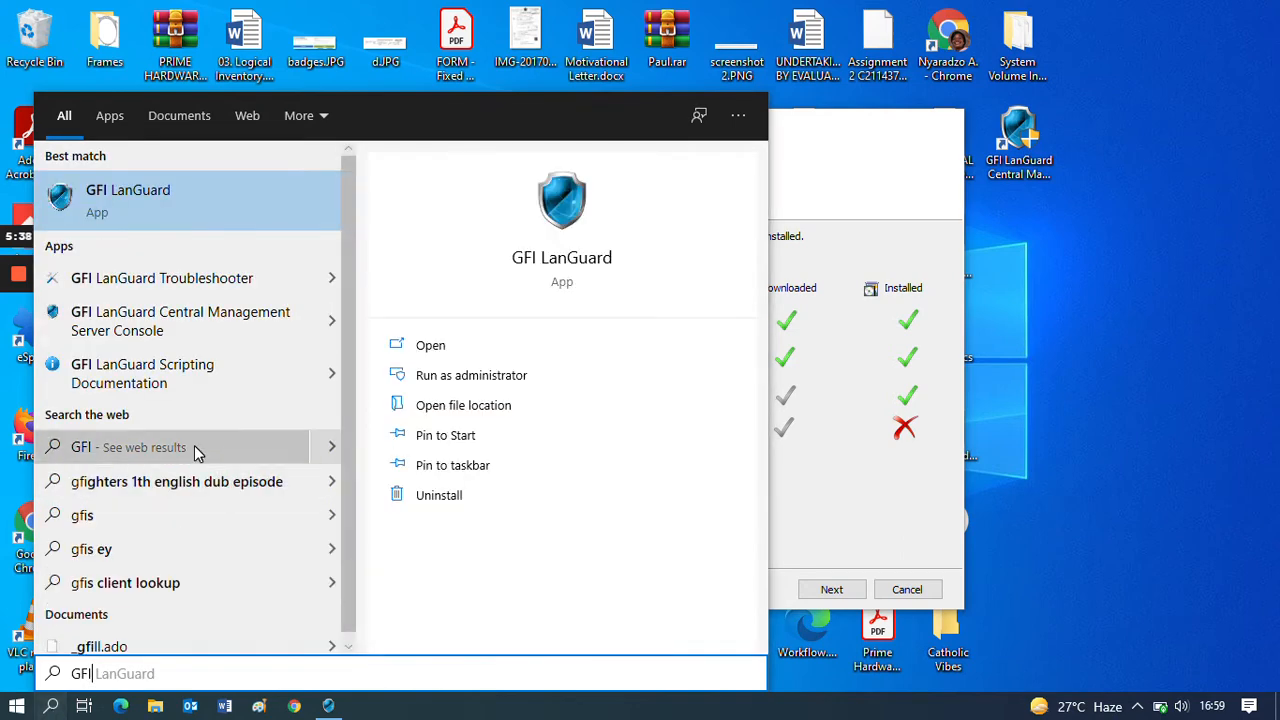
{"action": "left_click", "coordinate": [165, 212]}
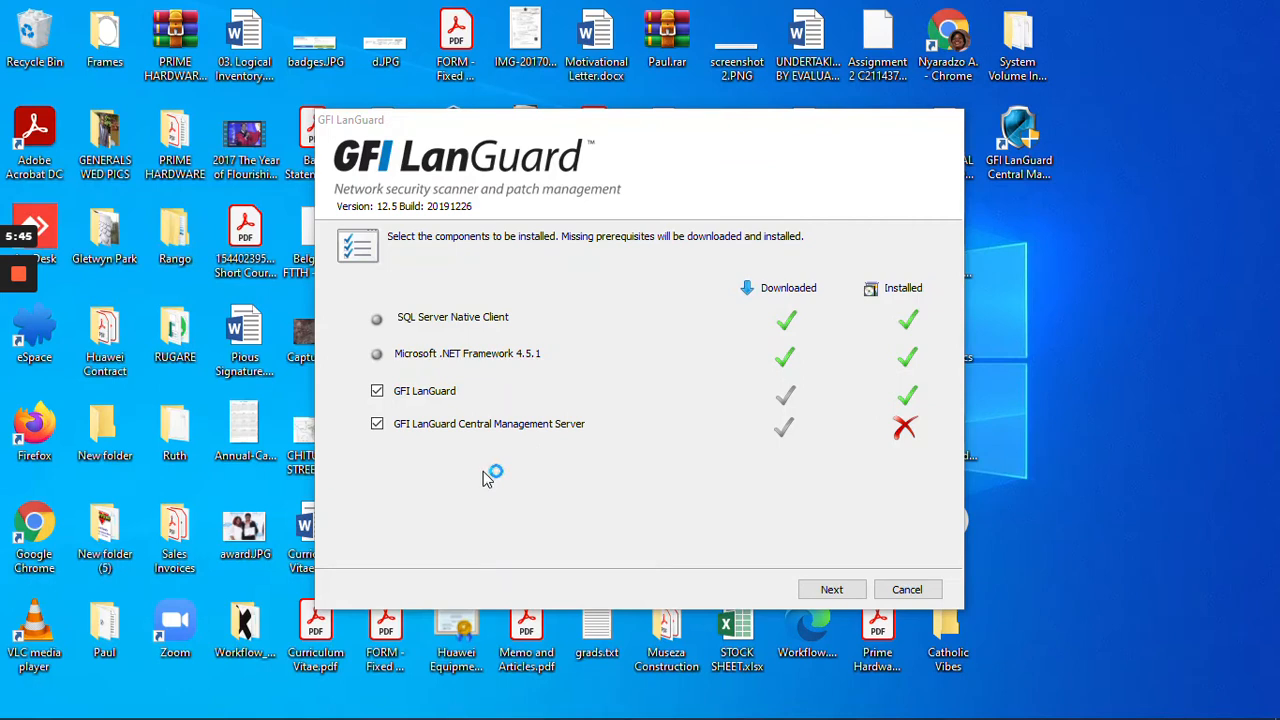
{"action": "mouse_move", "coordinate": [335, 717]}
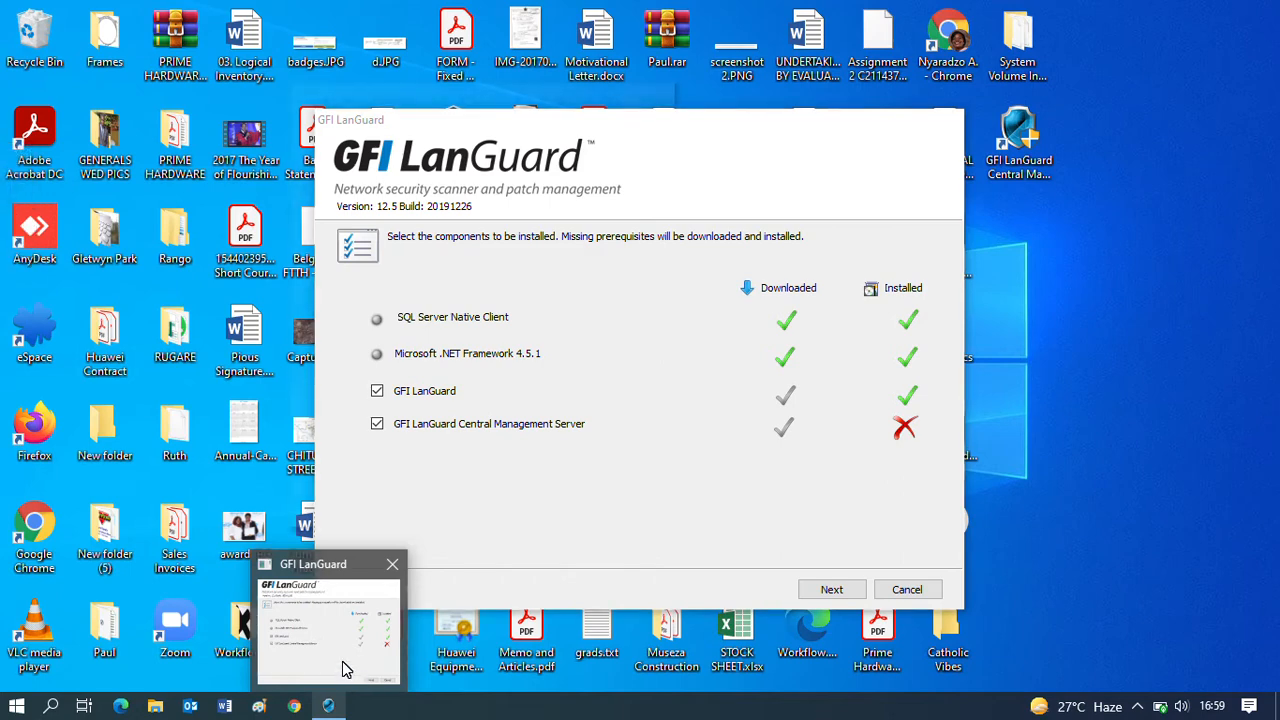
{"action": "left_click", "coordinate": [343, 668]}
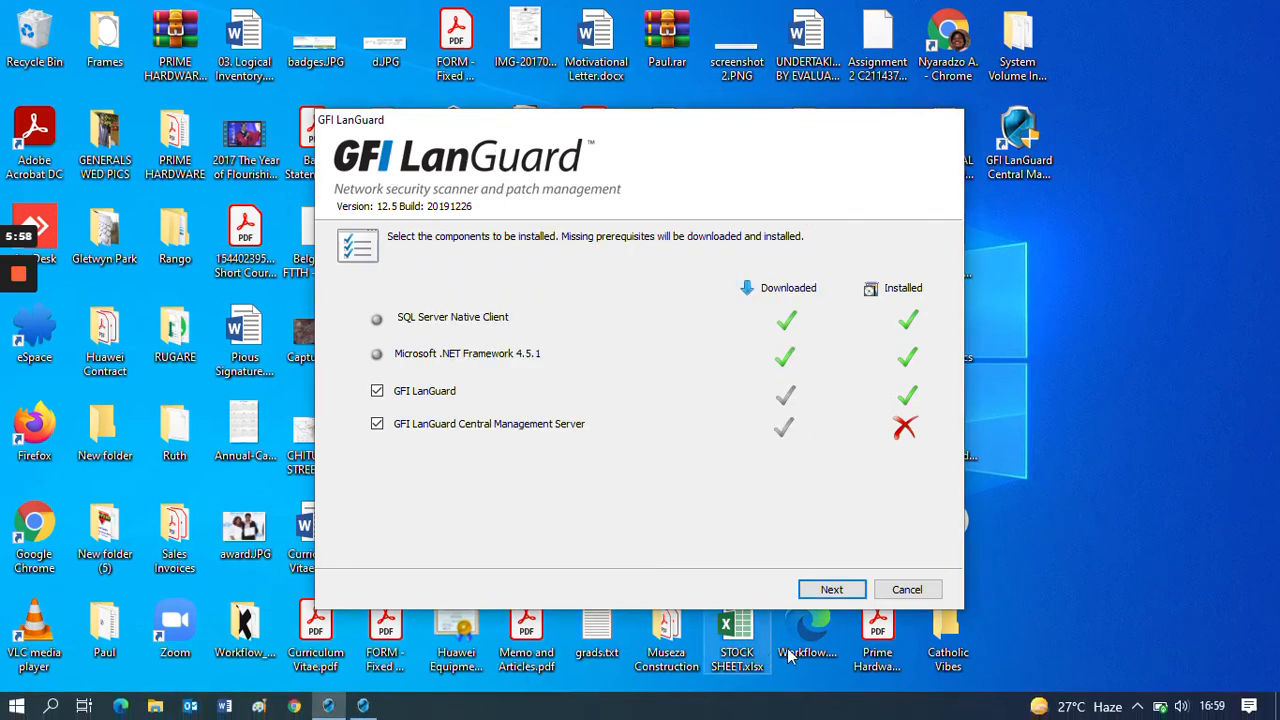
Cancel the installer's component selection and continue the trial evaluation in GFI LanGuard
{"action": "left_click", "coordinate": [907, 589]}
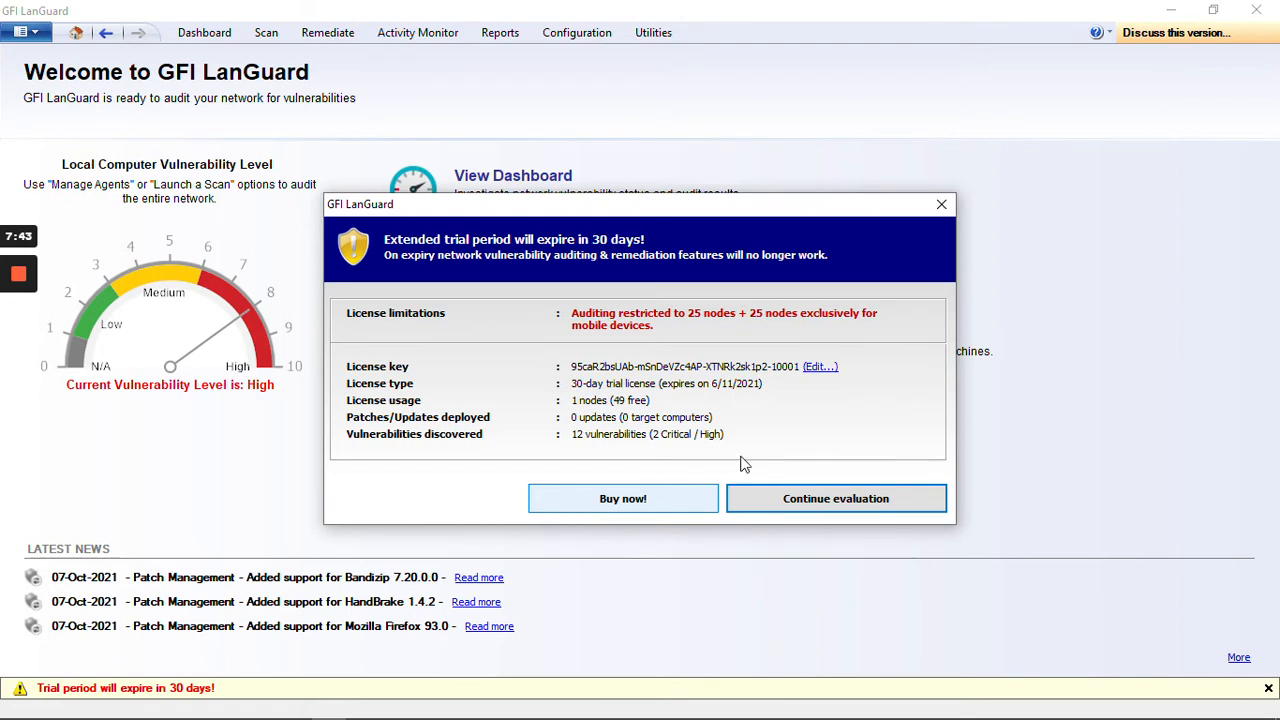
{"action": "left_click", "coordinate": [866, 507]}
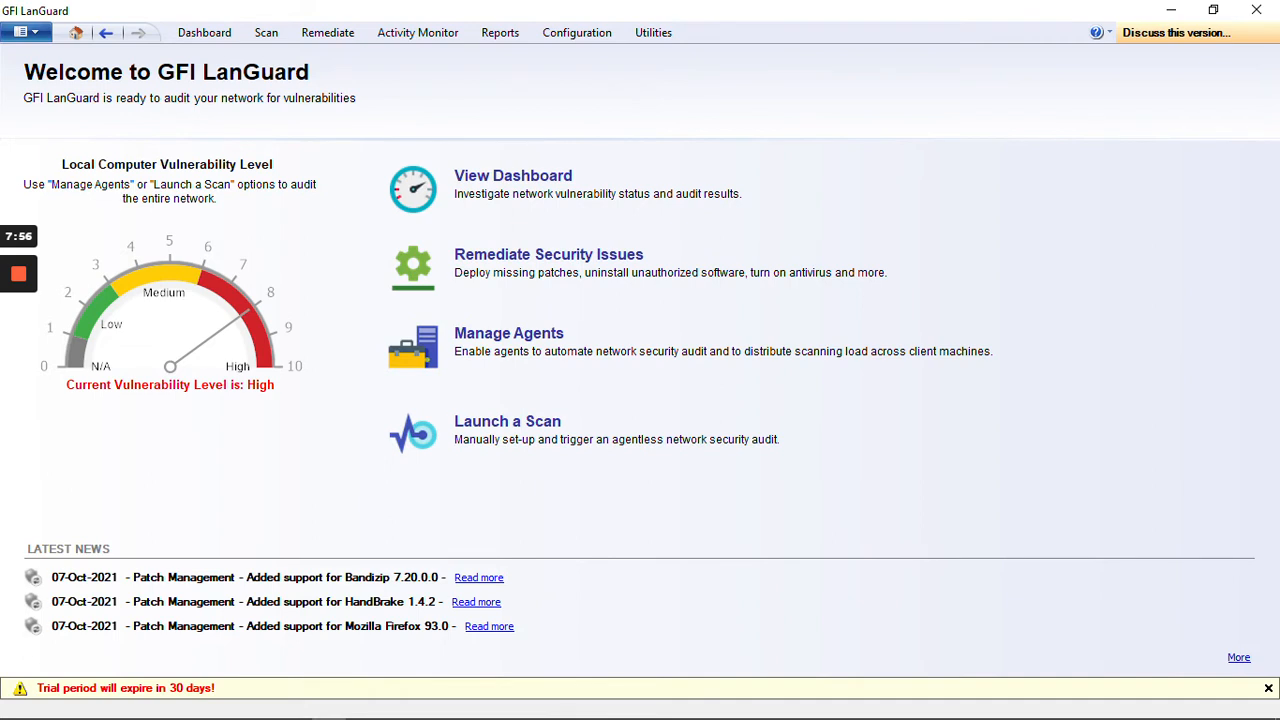
Examine the network dashboard, including the overview and results statistics of the most vulnerable computer, L-HRE-NP200
{"action": "left_click", "coordinate": [266, 33]}
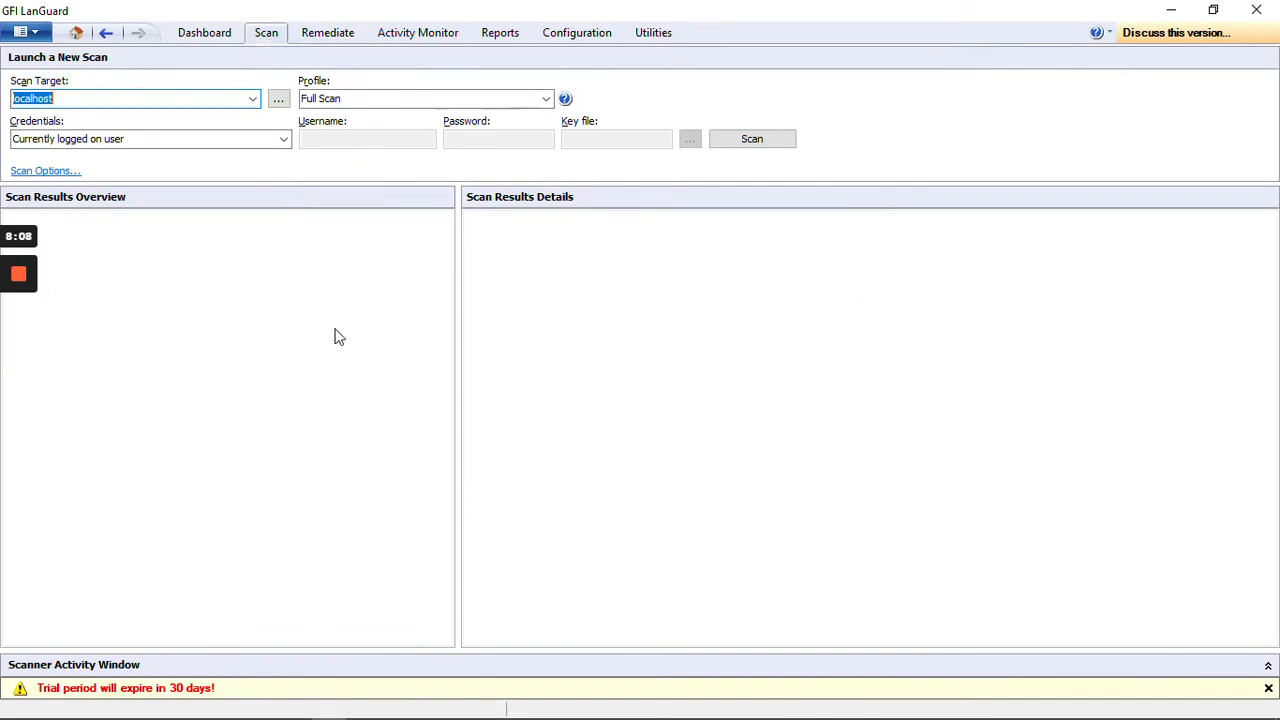
{"action": "left_click", "coordinate": [214, 38]}
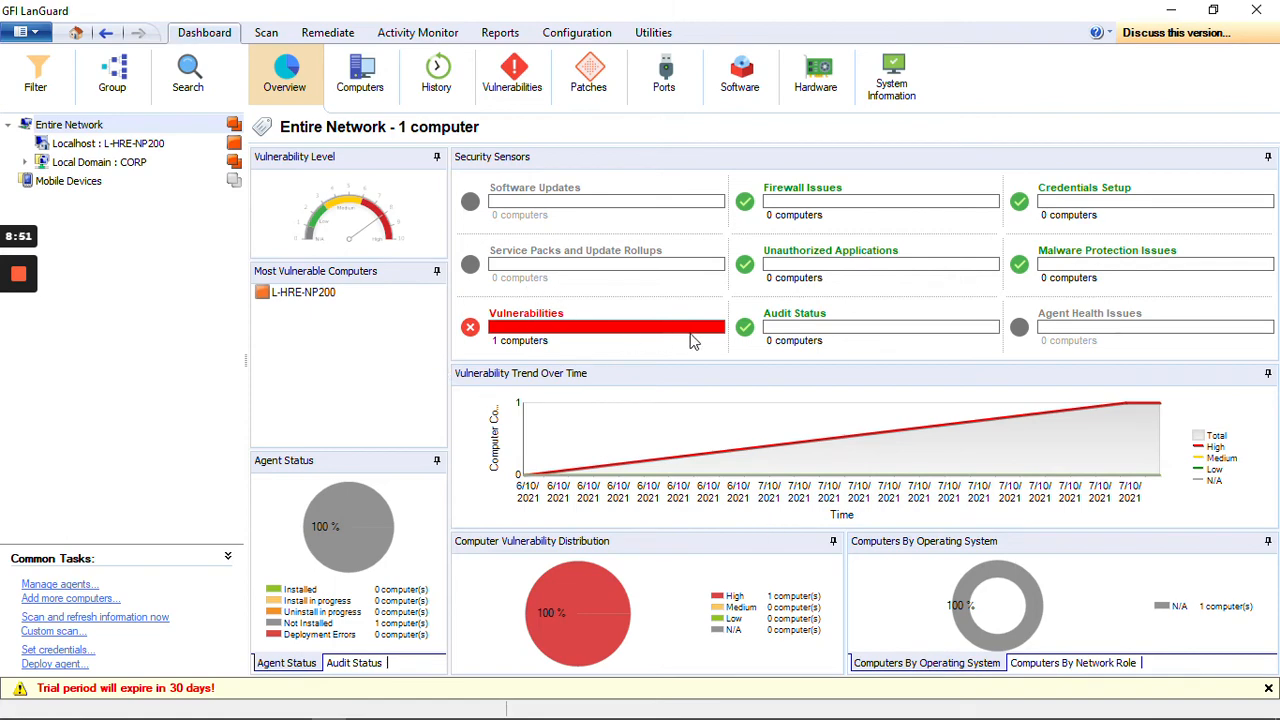
{"action": "left_click", "coordinate": [284, 293]}
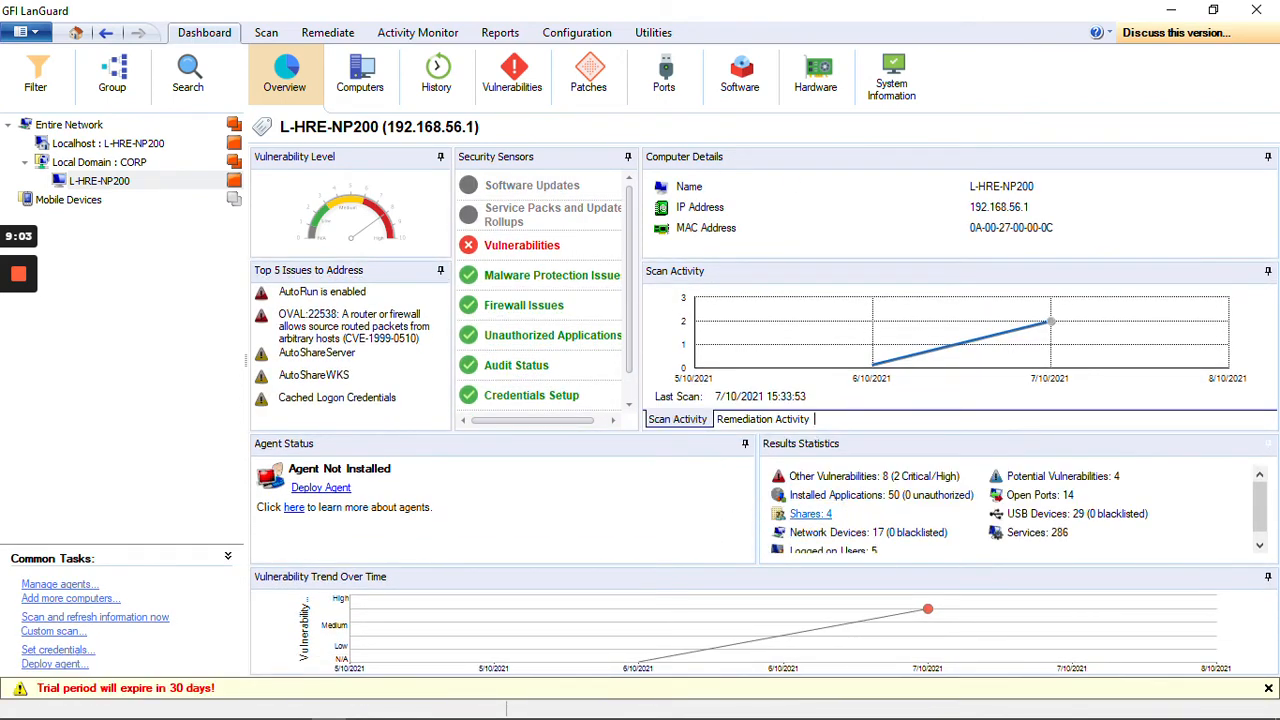
{"action": "left_click", "coordinate": [808, 514]}
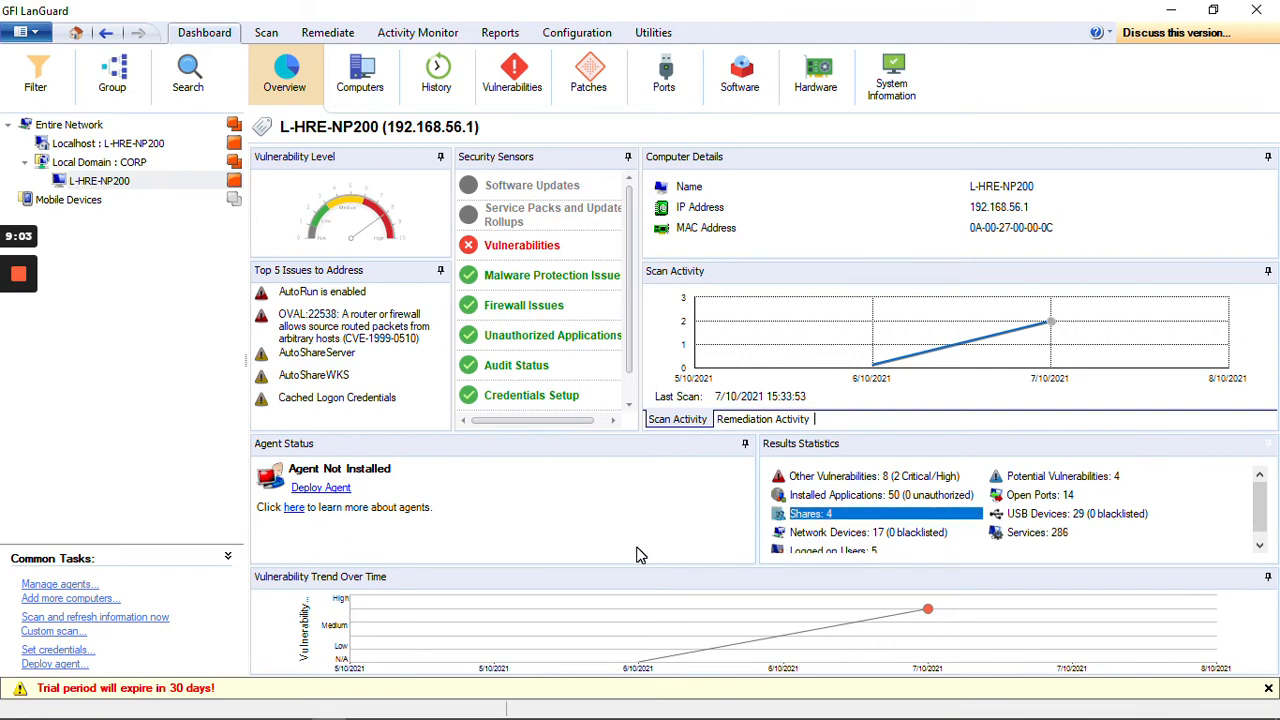
{"action": "left_click", "coordinate": [978, 474]}
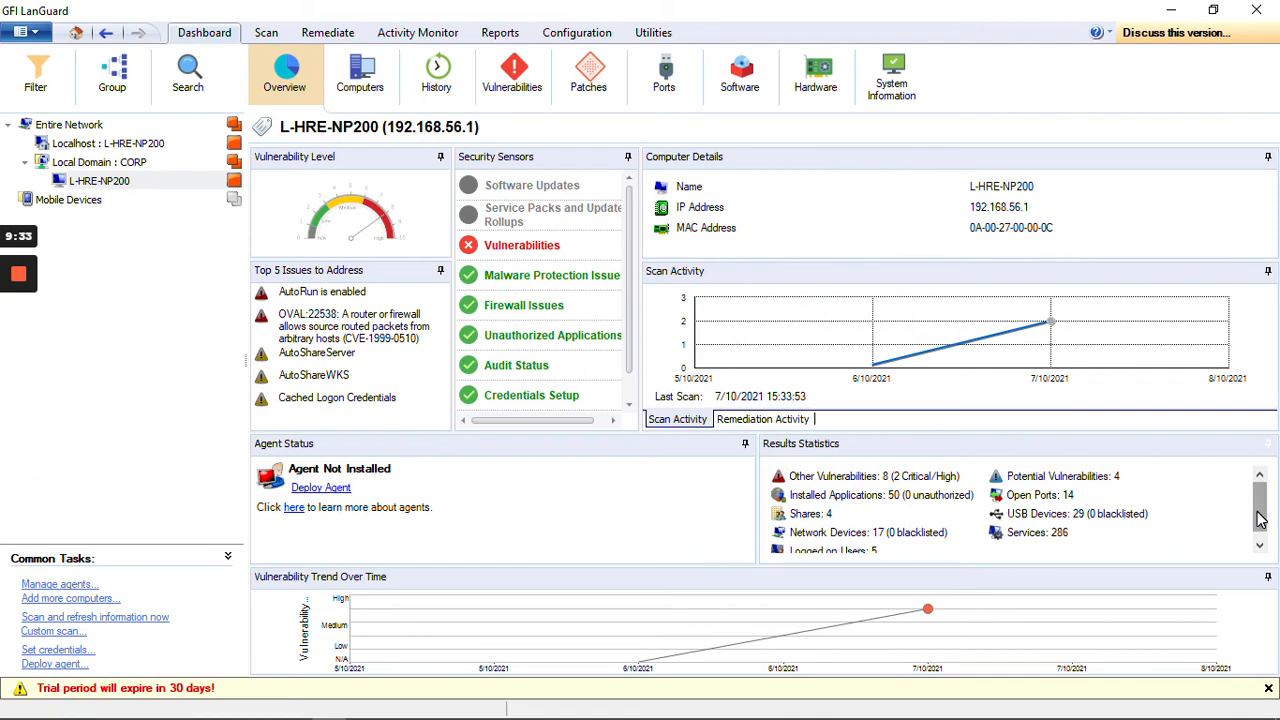
{"action": "left_click_drag", "start_coordinate": [1258, 513], "coordinate": [1260, 521]}
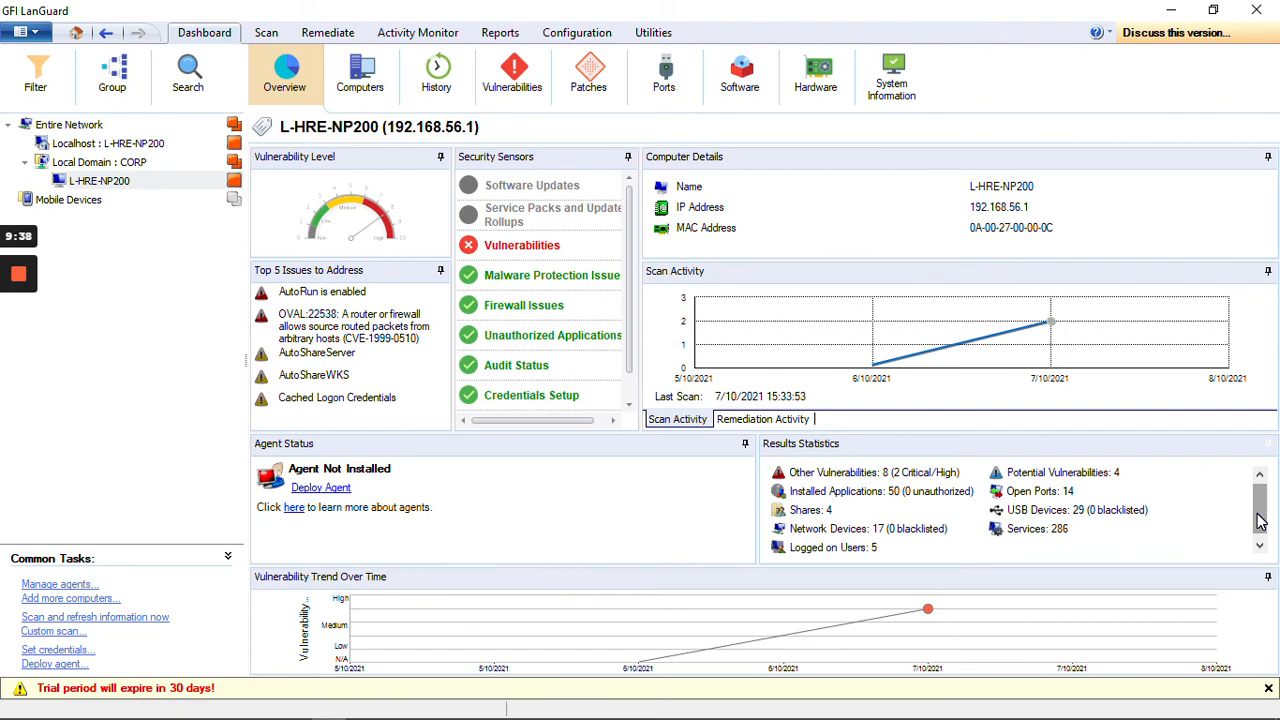
{"action": "key", "text": "super+Print"}
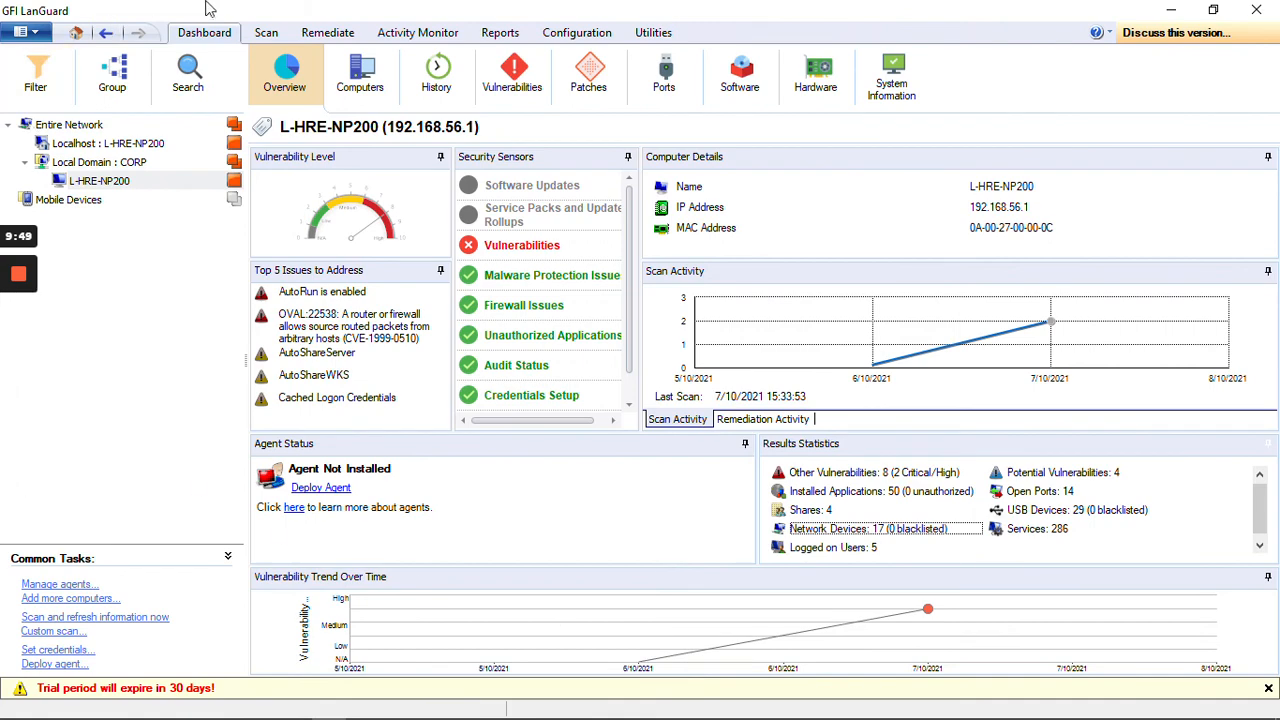
Launch a new scan of localhost with the Full Scan profile and the currently logged on user's credentials
{"action": "left_click", "coordinate": [260, 36]}
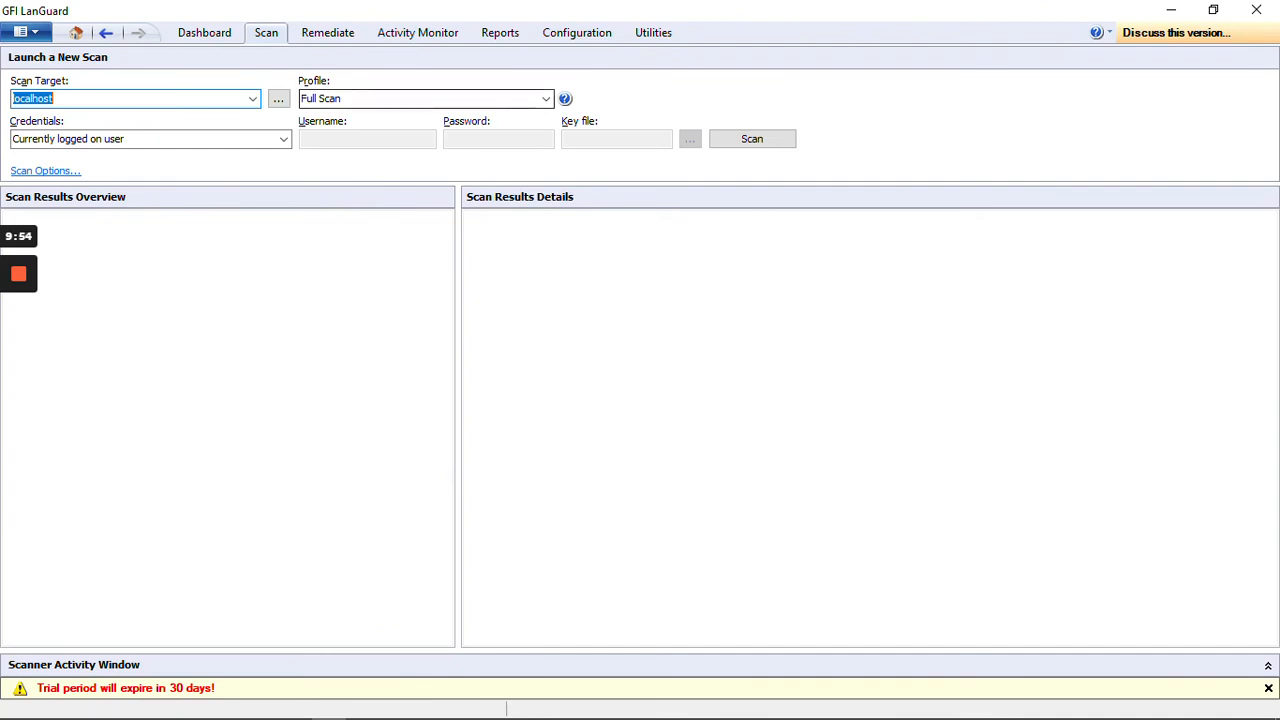
{"action": "left_click", "coordinate": [546, 99]}
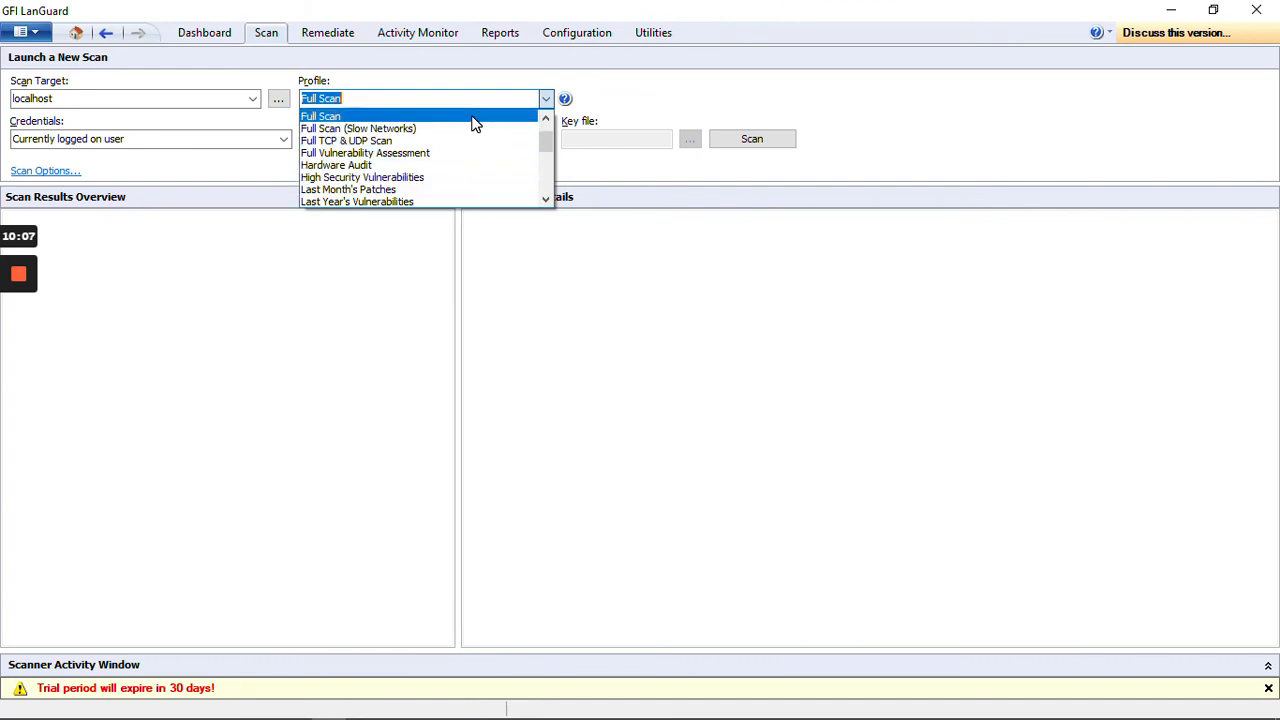
{"action": "left_click", "coordinate": [473, 117]}
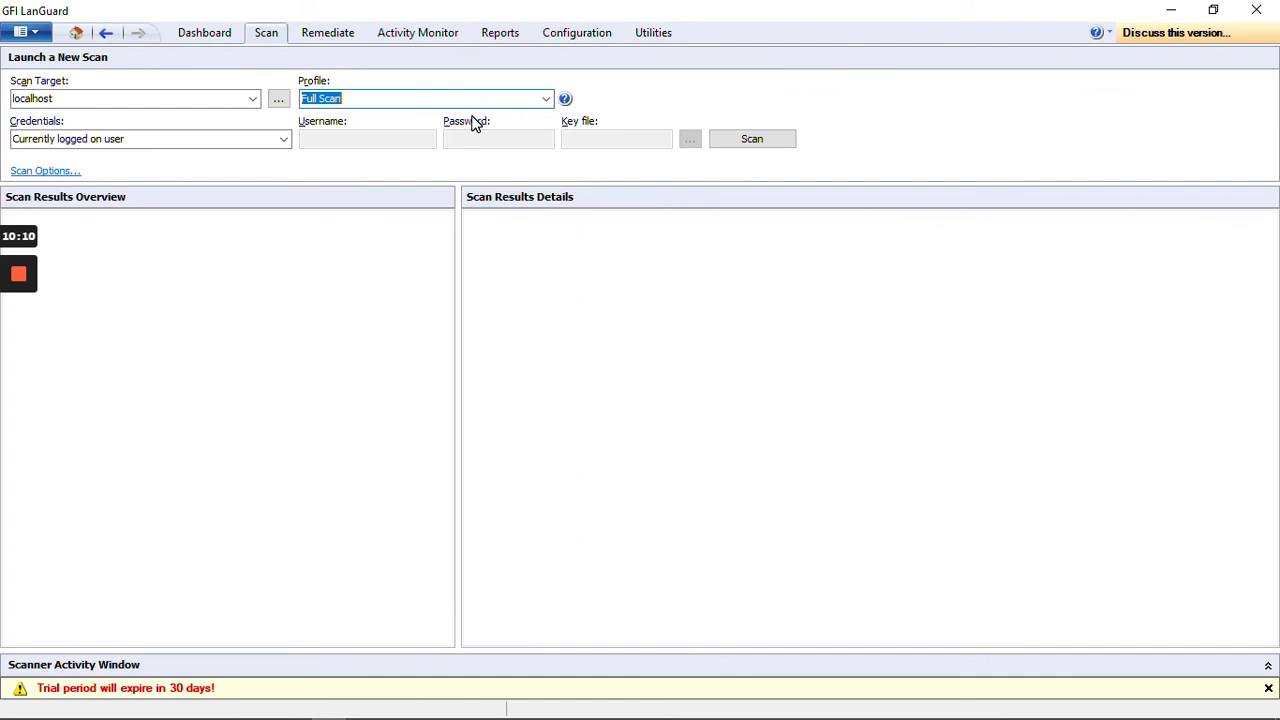
{"action": "left_click", "coordinate": [735, 143]}
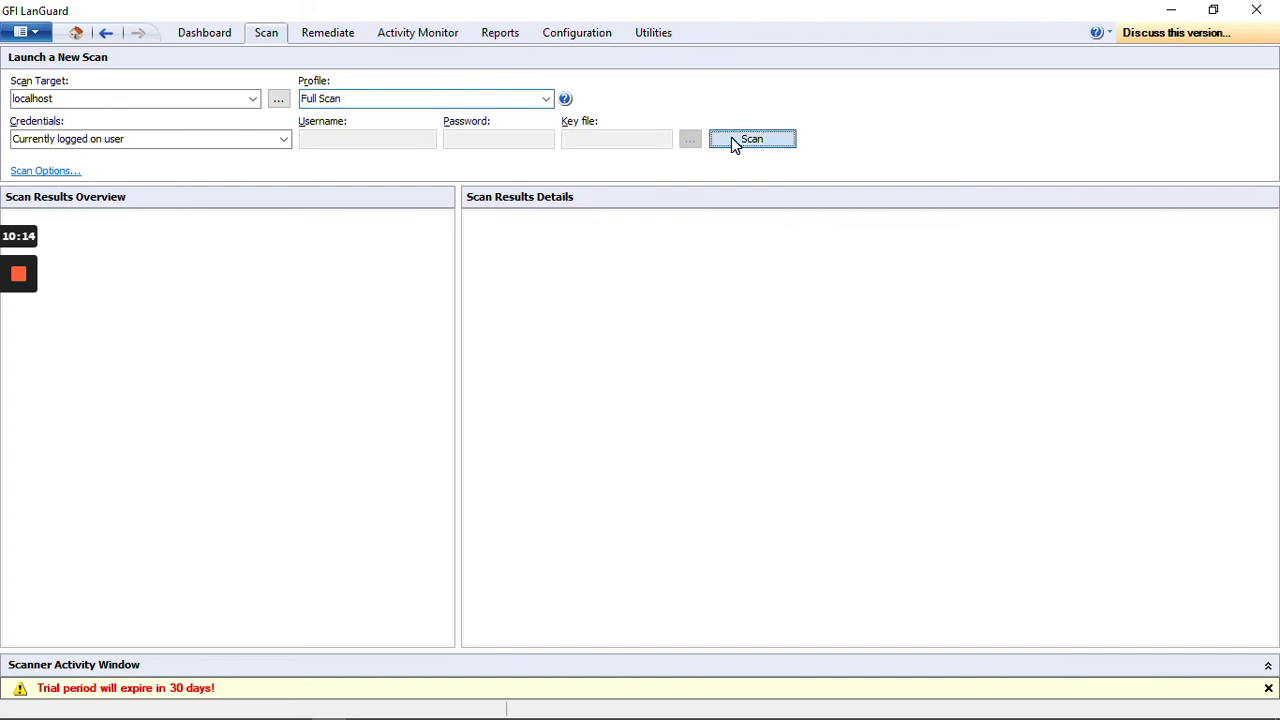